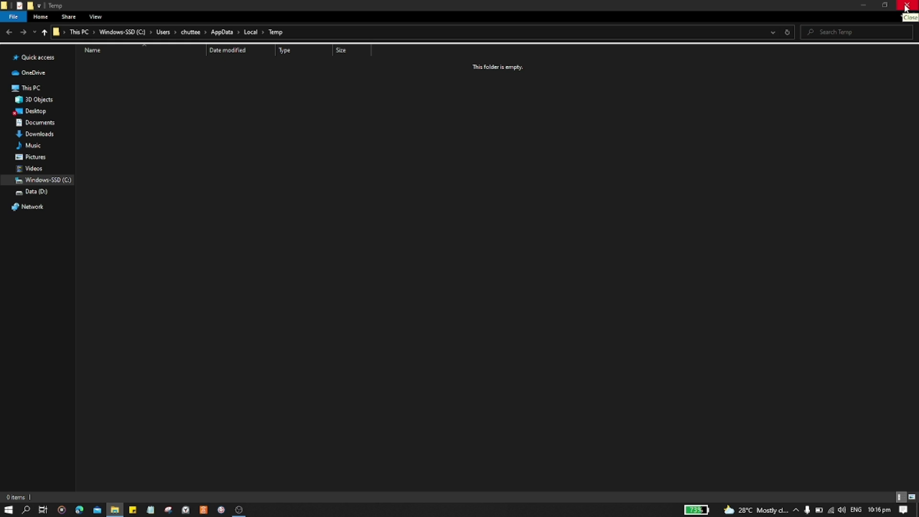
- Close the emptied user Temp folder and open the Windows Temp folder by running "temp", dismissing the antivirus expiry notice
click(906, 6)
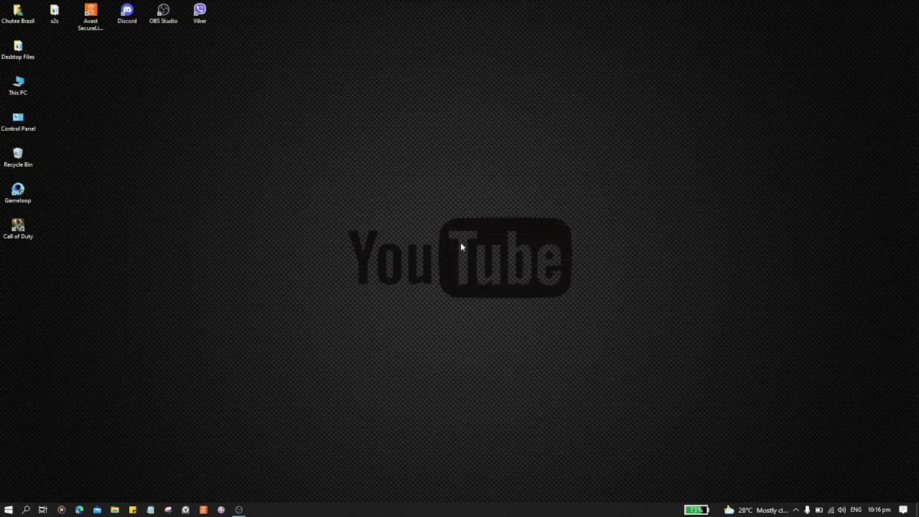
click(26, 509)
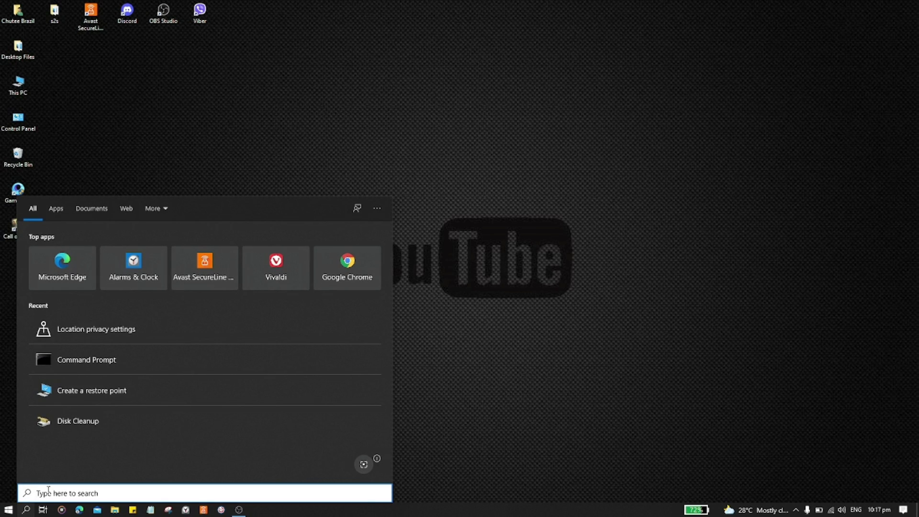
text(run)
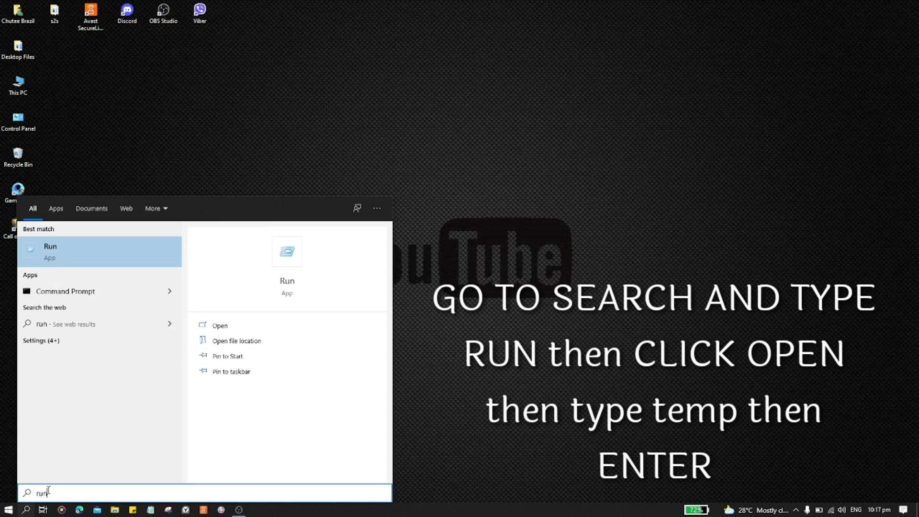
key(Return)
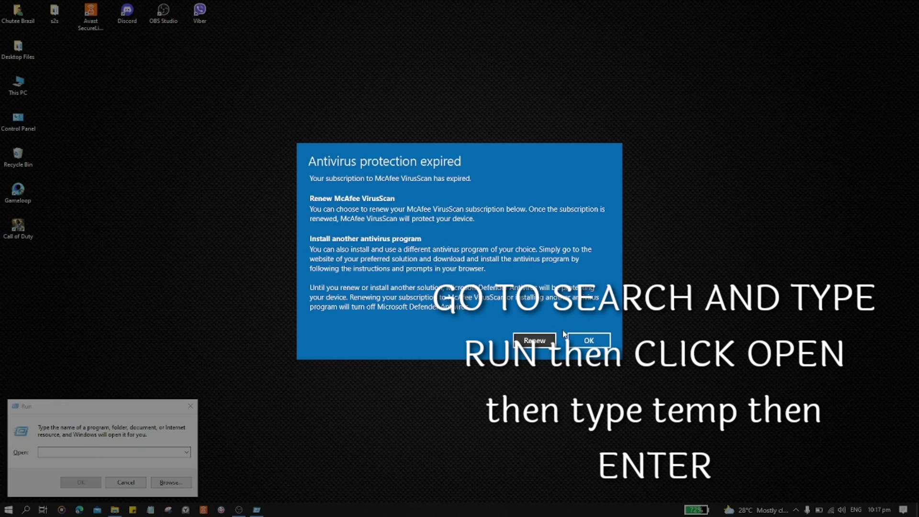
click(584, 340)
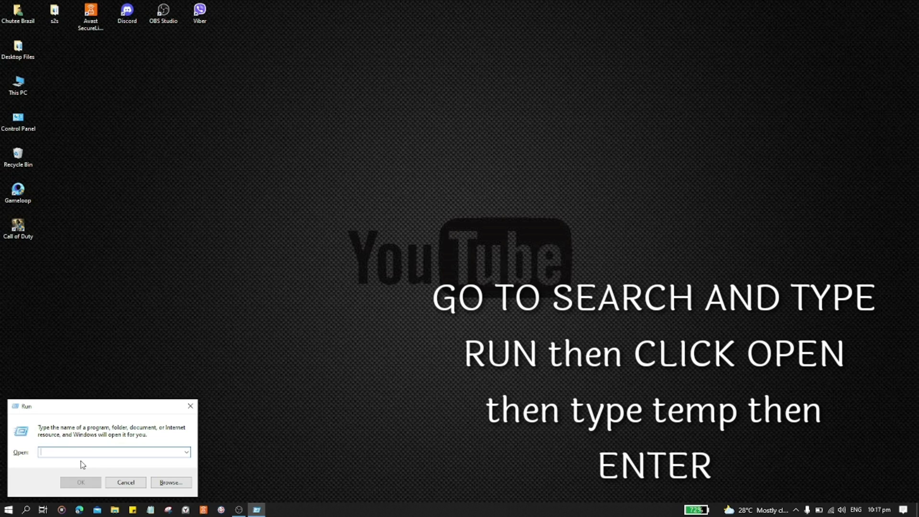
text(temp)
click(81, 482)
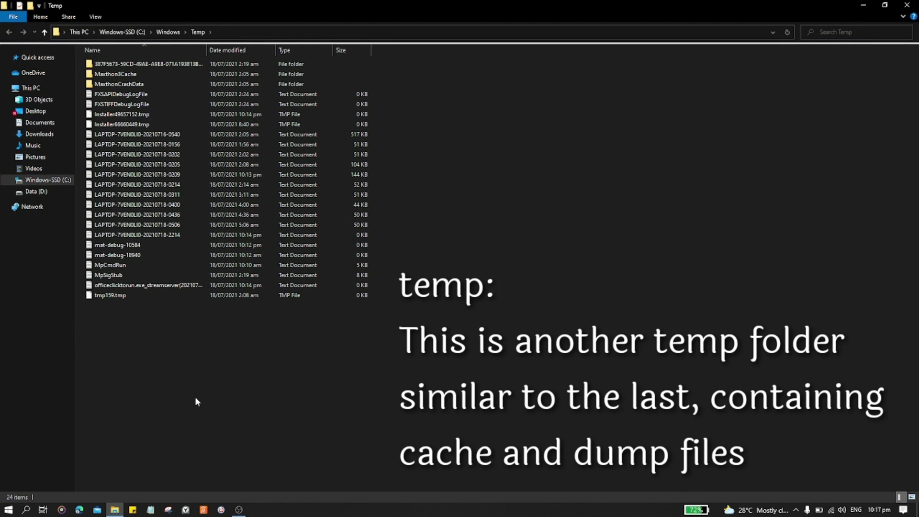
- Delete all items in the Windows Temp folder, skipping every file in use, and close the folder window
key(ctrl+a)
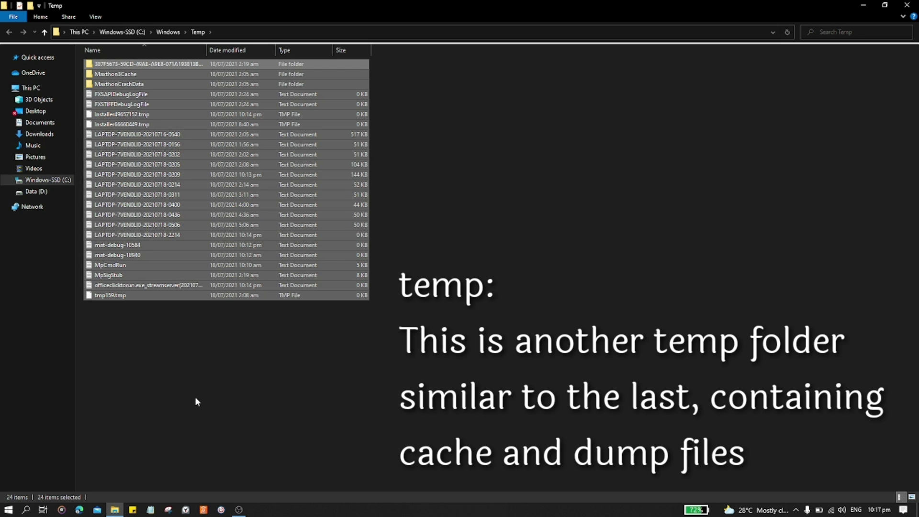
right_click(208, 278)
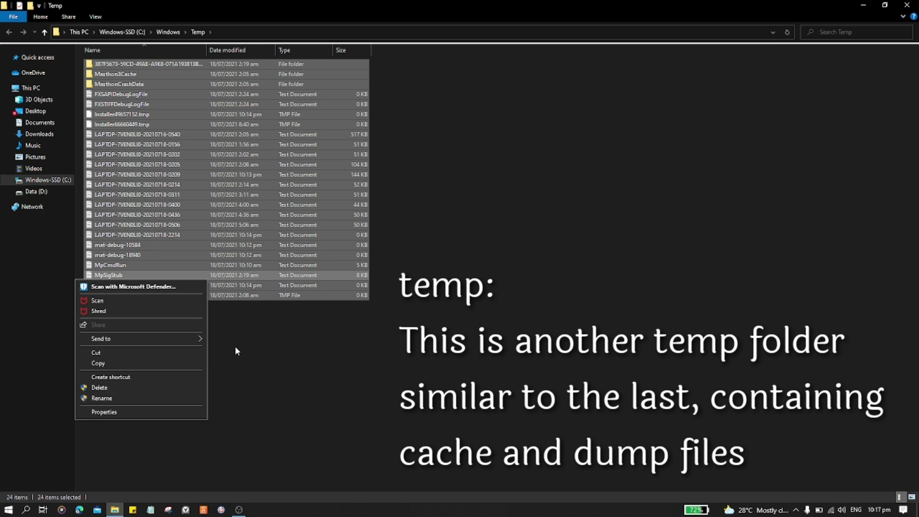
click(112, 386)
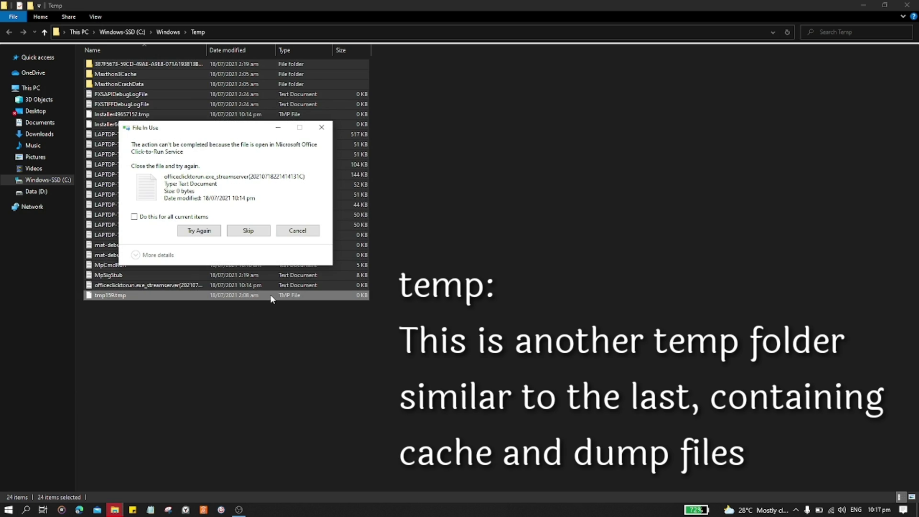
click(176, 217)
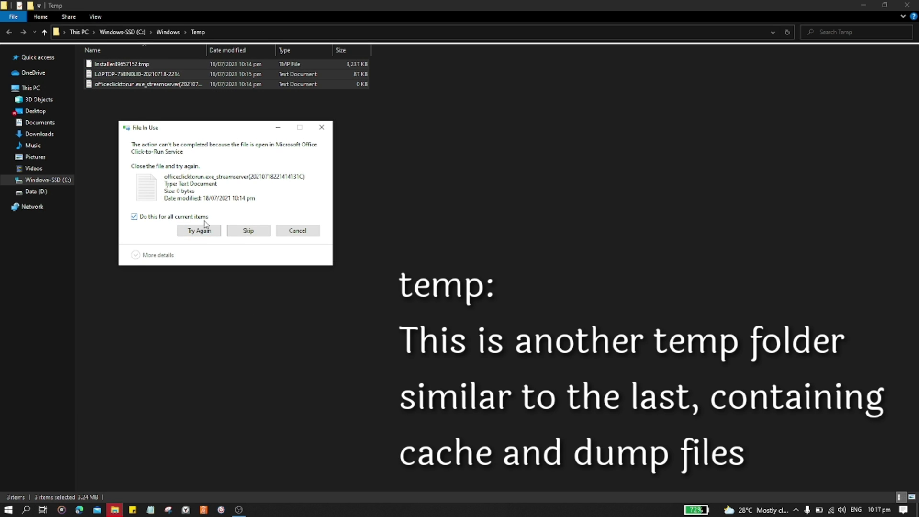
click(254, 232)
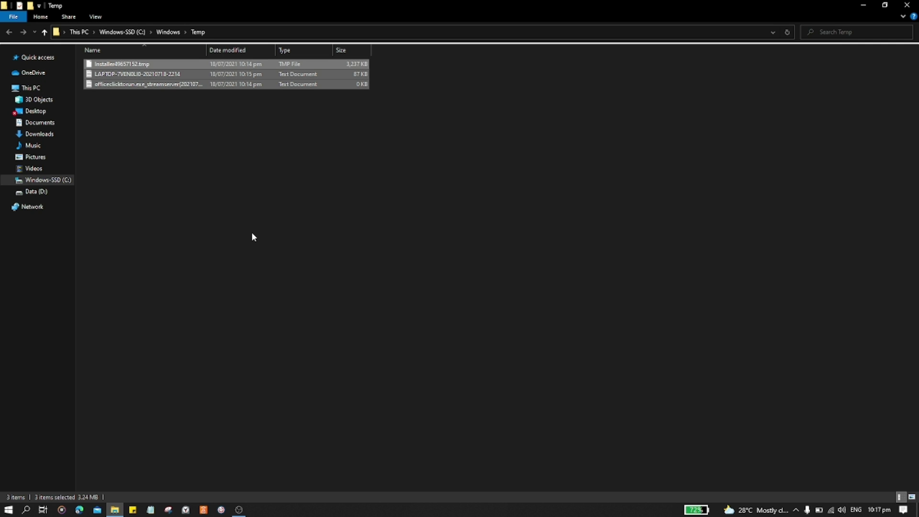
click(268, 233)
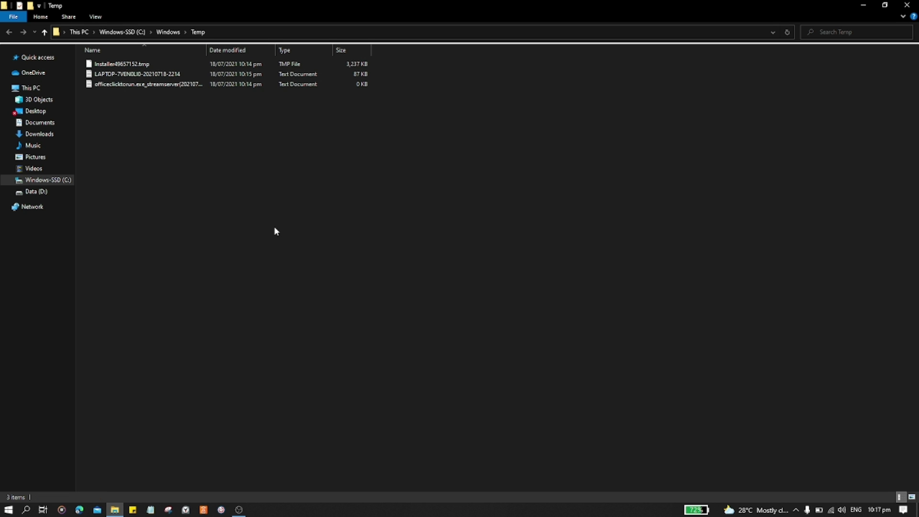
click(907, 5)
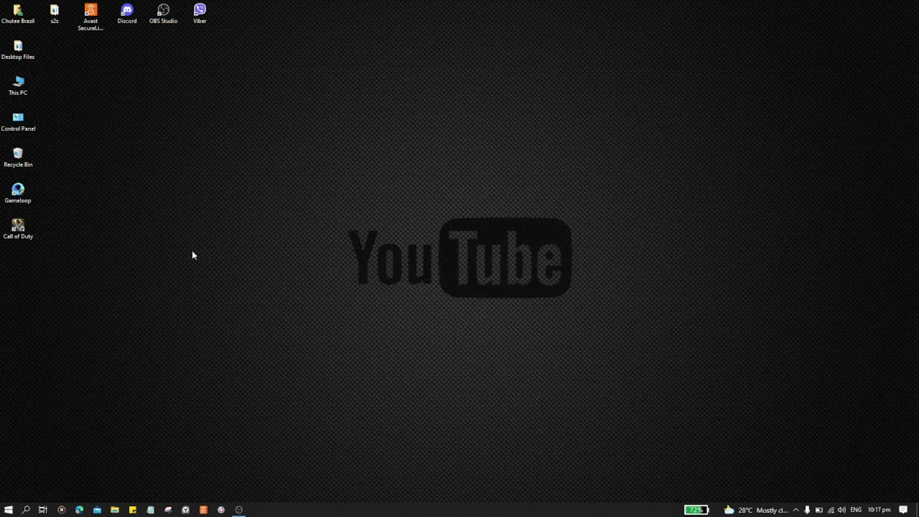
- Open the Download folder inside C:\Windows\SoftwareDistribution in File Explorer
click(115, 509)
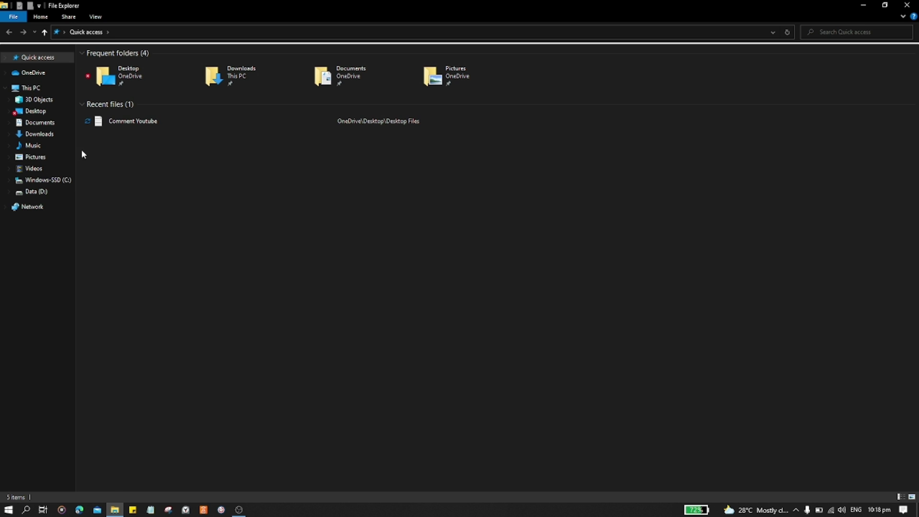
click(56, 181)
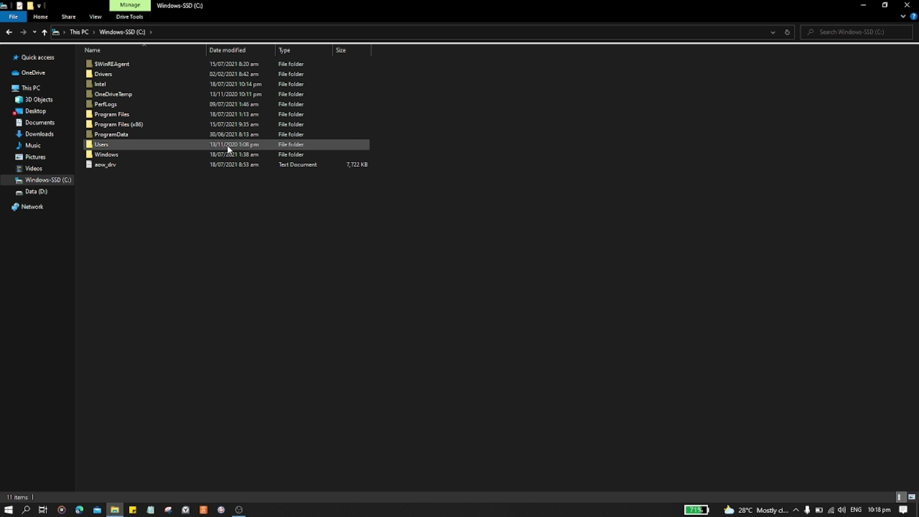
mouse_move(204, 161)
double_click(137, 158)
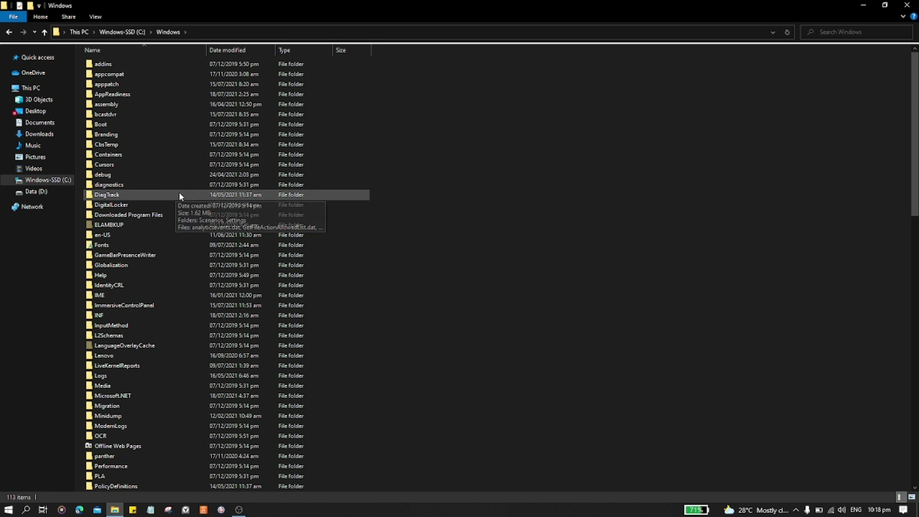
scroll(179, 201, down, 10)
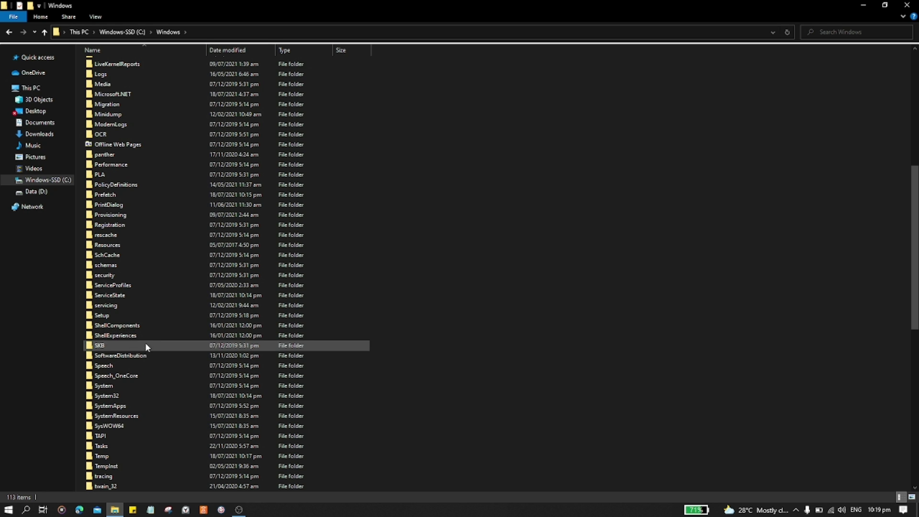
double_click(144, 356)
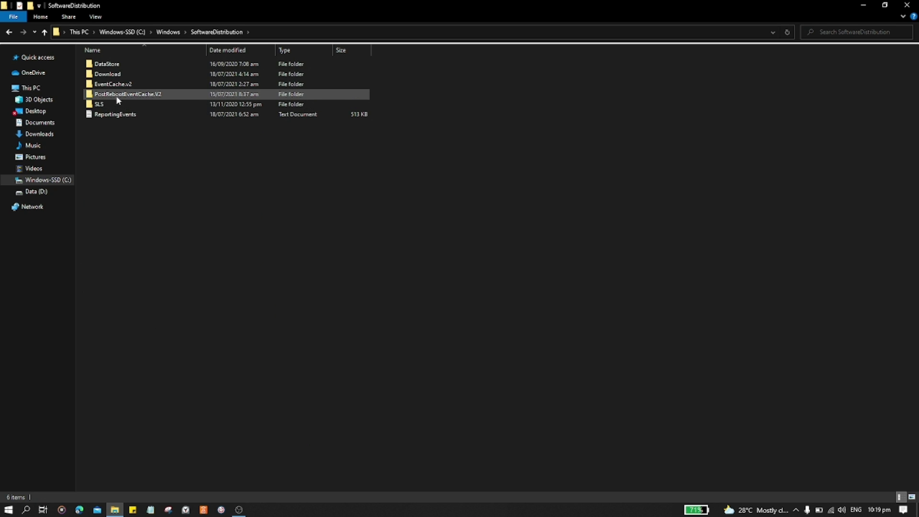
double_click(134, 76)
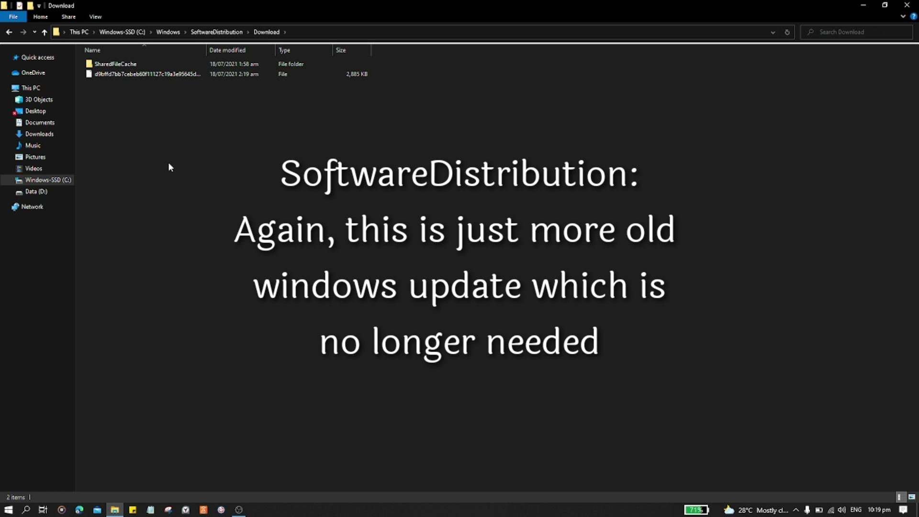
- Delete all items in the SoftwareDistribution Download folder
key(ctrl+a)
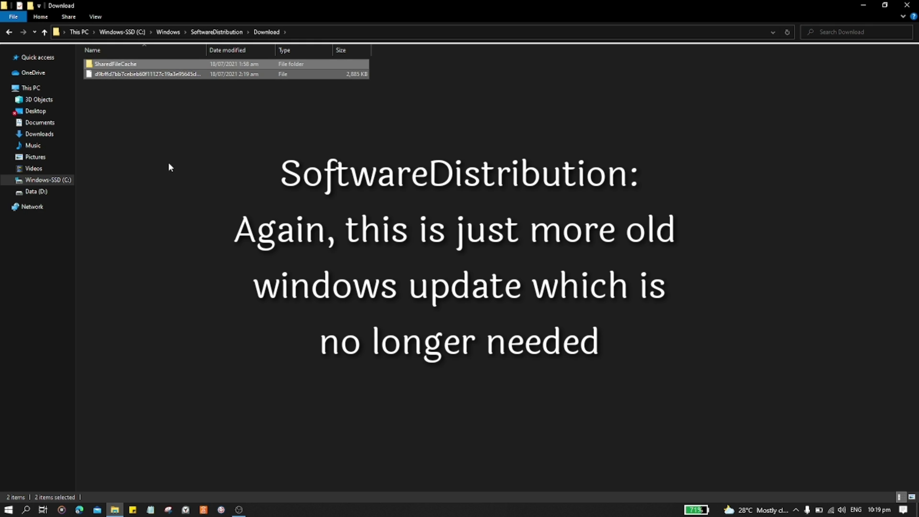
right_click(264, 73)
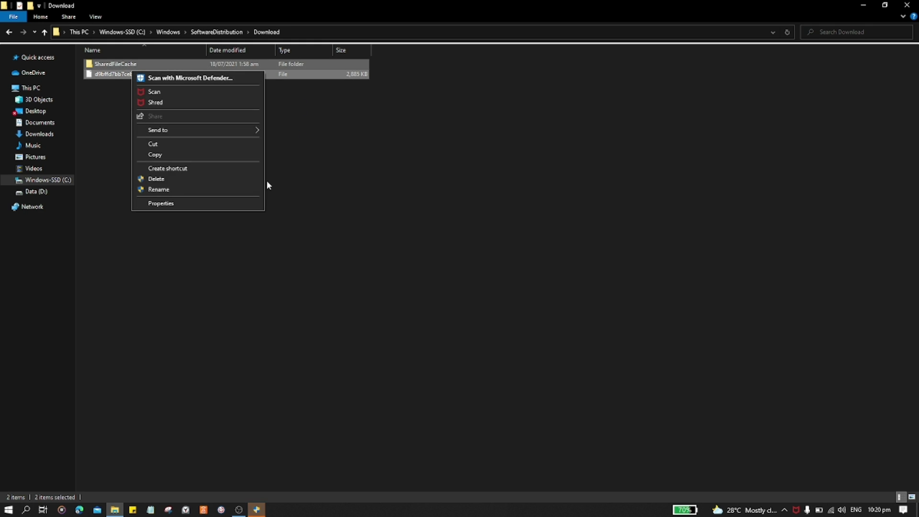
click(173, 178)
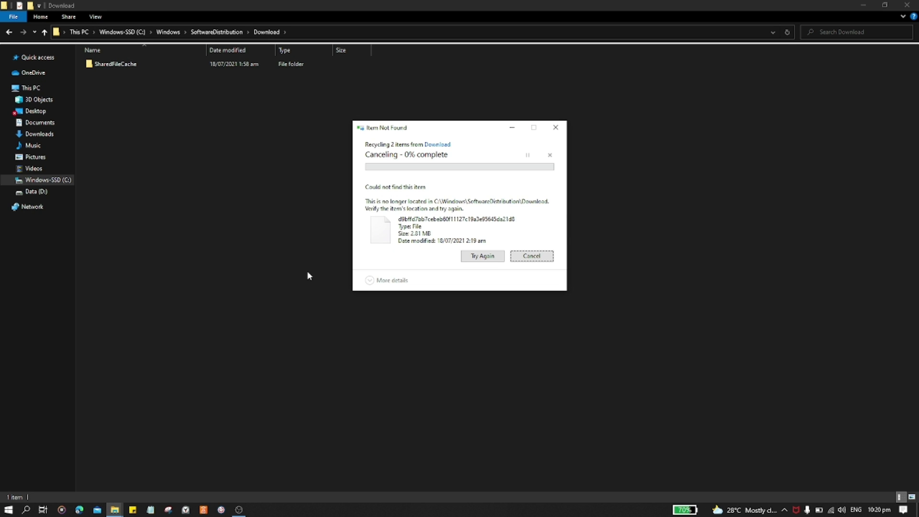
- Retry recycling the item that could not be found, and close the deletion dialog and the Download folder window
click(462, 260)
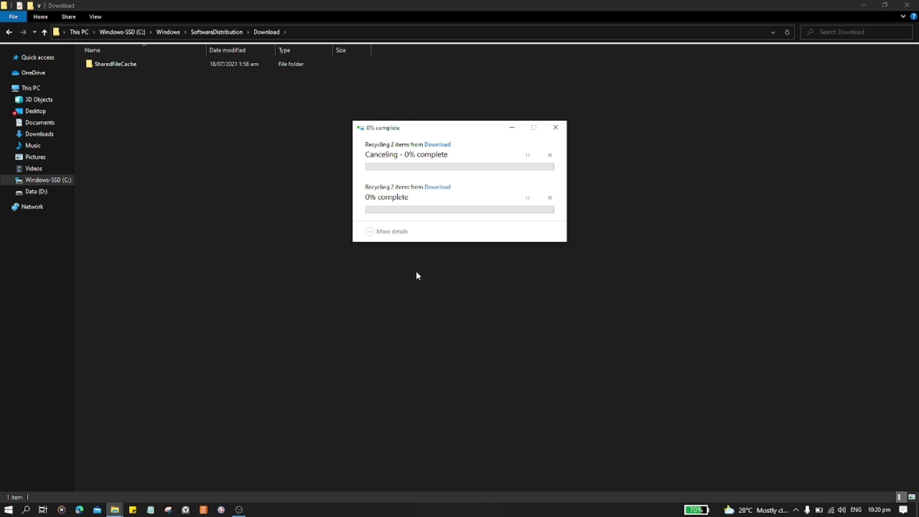
click(472, 255)
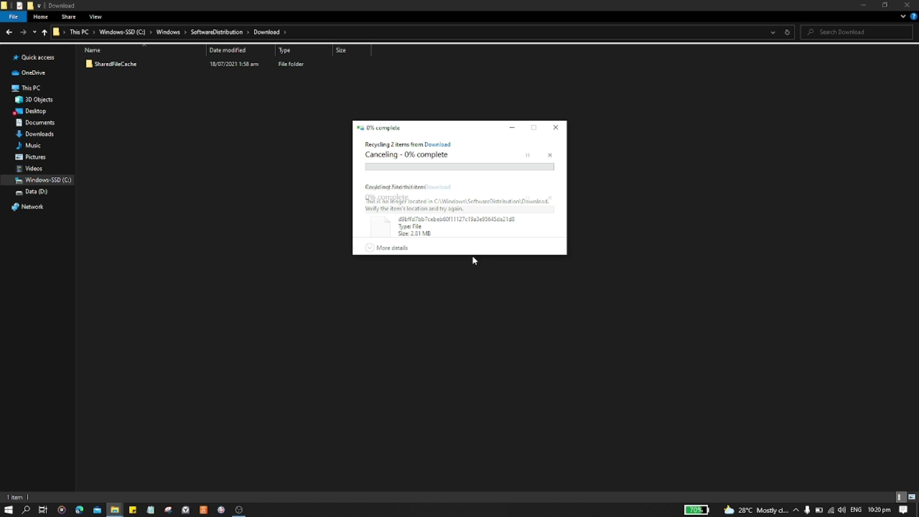
click(484, 259)
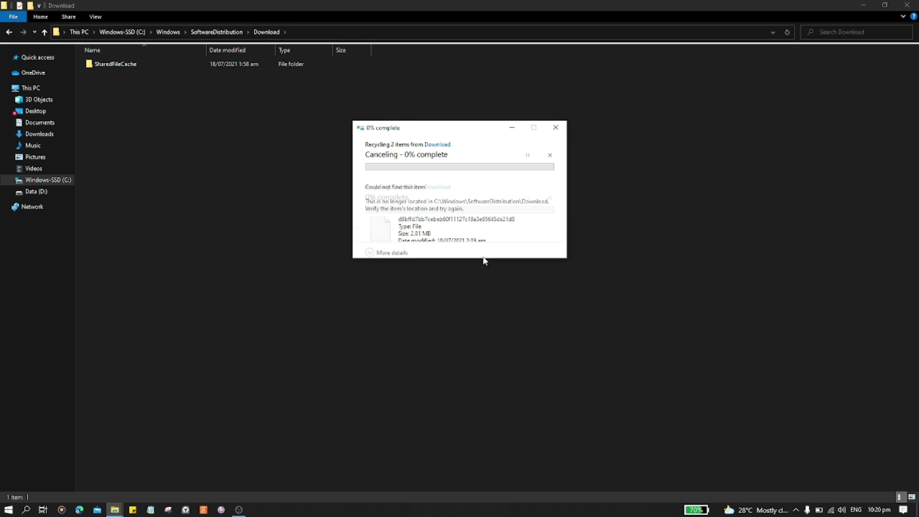
click(484, 259)
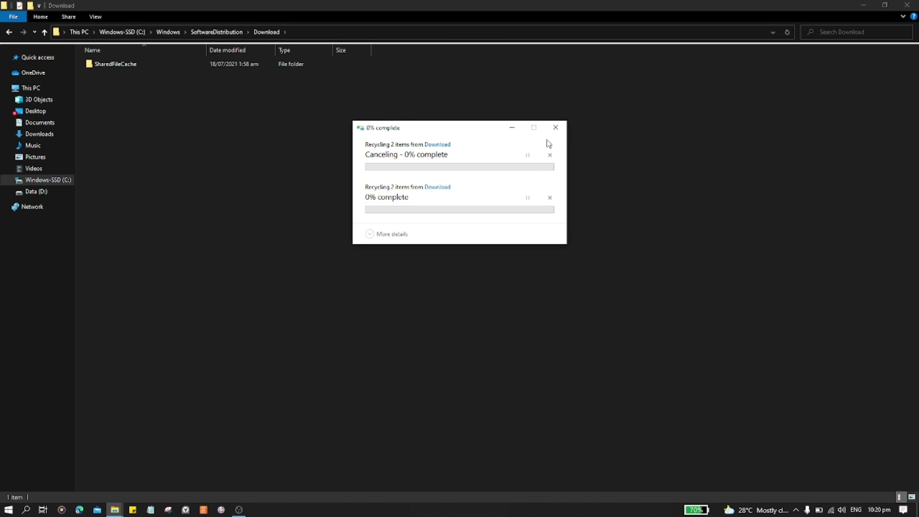
click(555, 129)
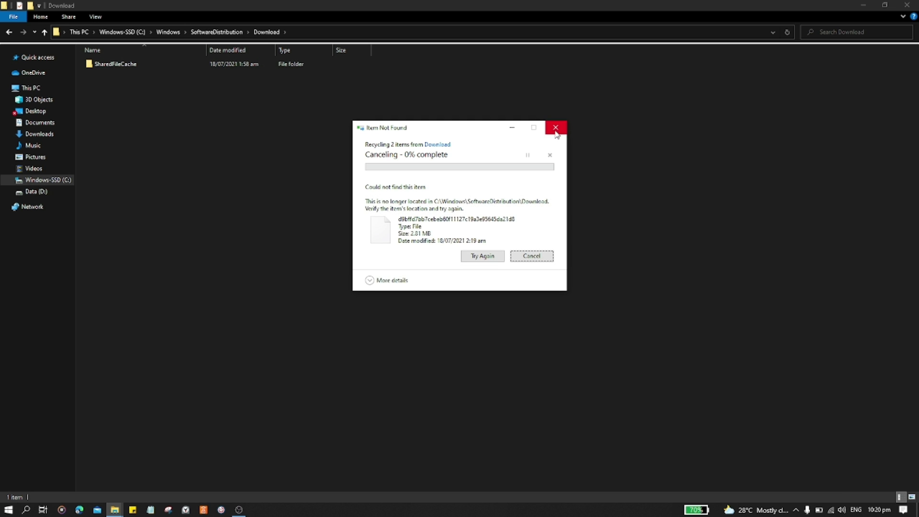
click(906, 5)
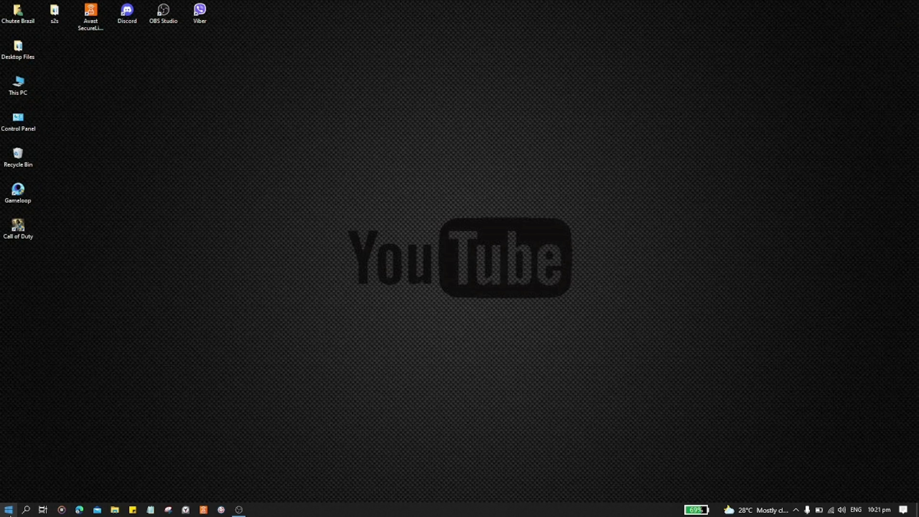
- Open the Windows Prefetch folder by running "prefetch", granting permanent access to it
key(super)
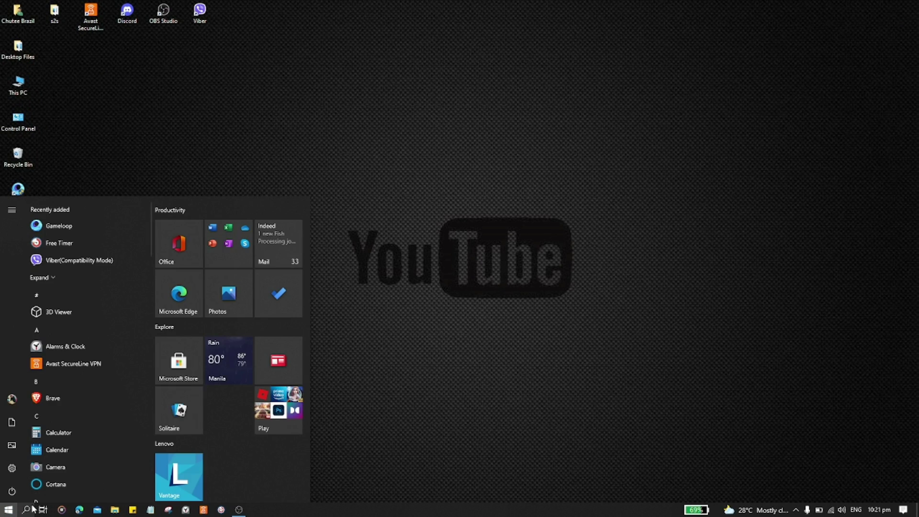
click(26, 509)
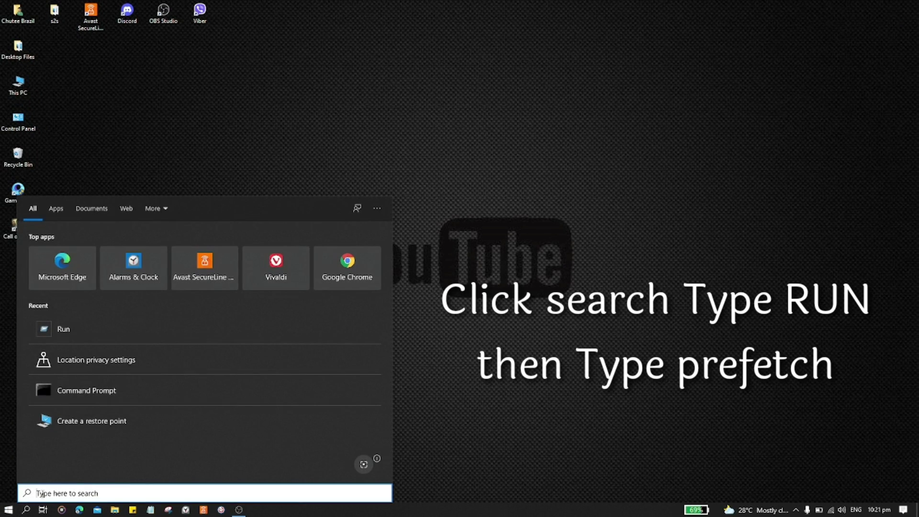
text(run)
key(Return)
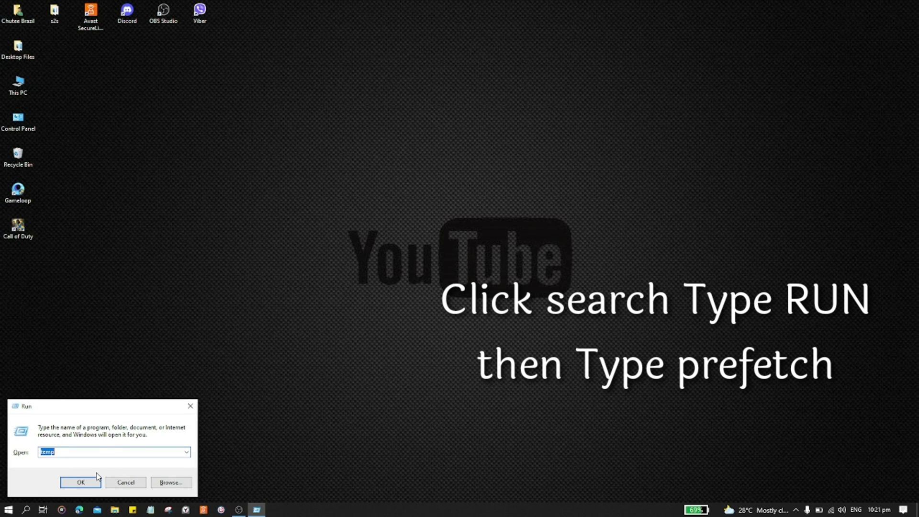
text(pref)
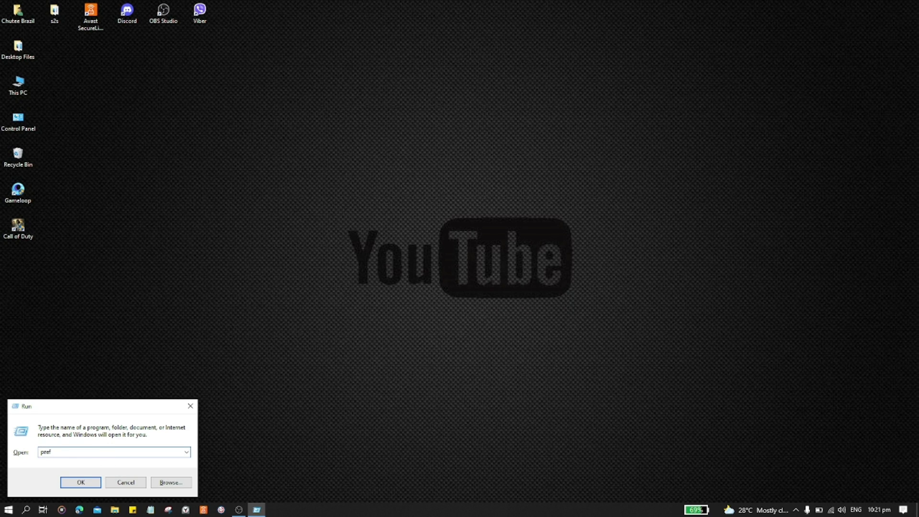
text(etch)
click(91, 483)
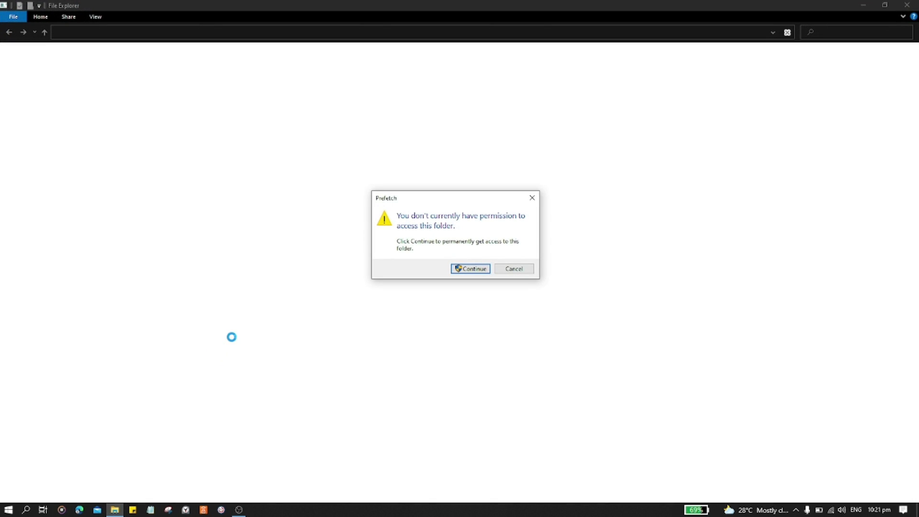
click(471, 270)
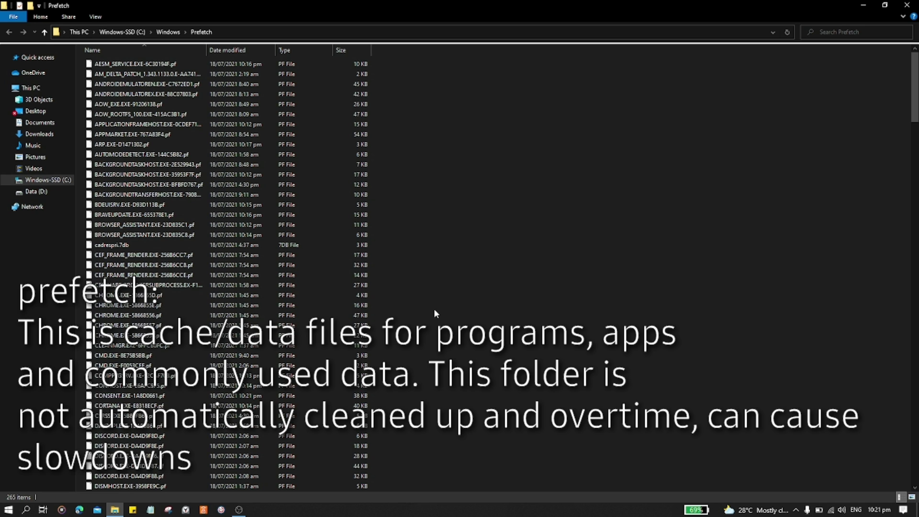
- Delete all files in the Prefetch folder, skipping every current item that is in use
key(ctrl+a)
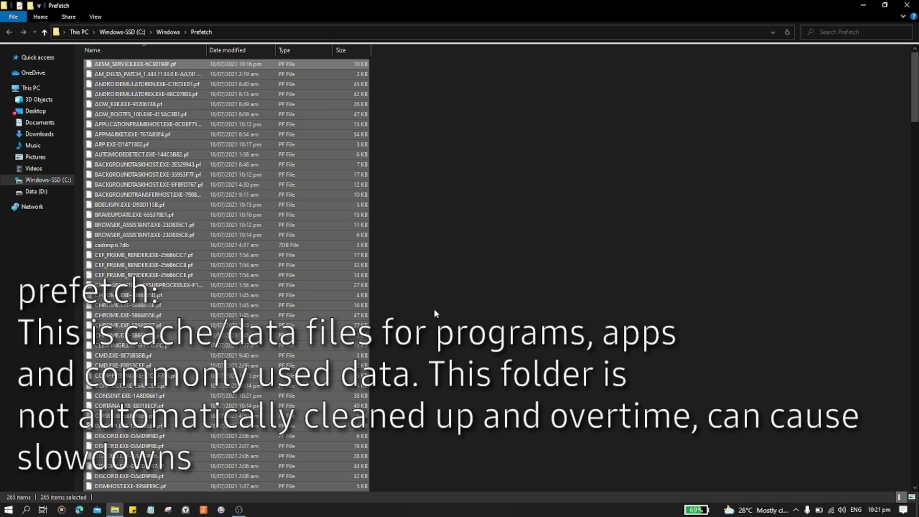
right_click(296, 245)
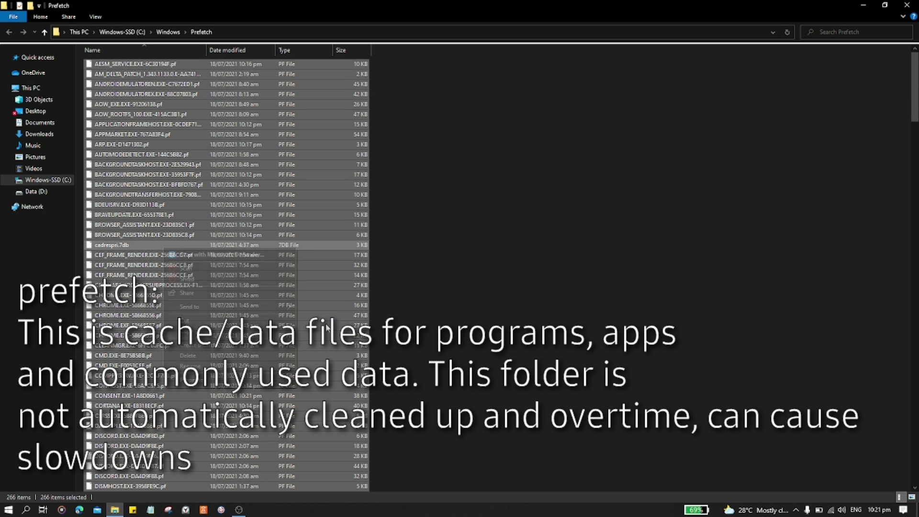
click(219, 357)
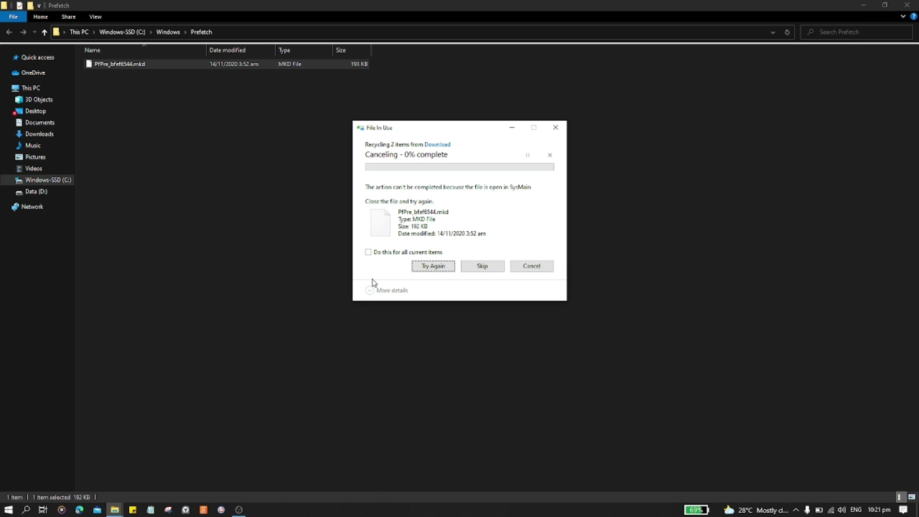
click(391, 252)
click(487, 266)
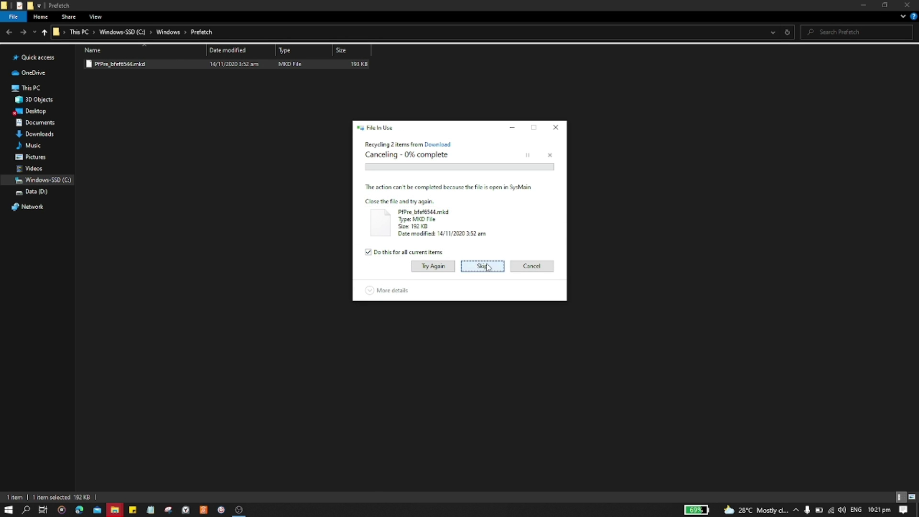
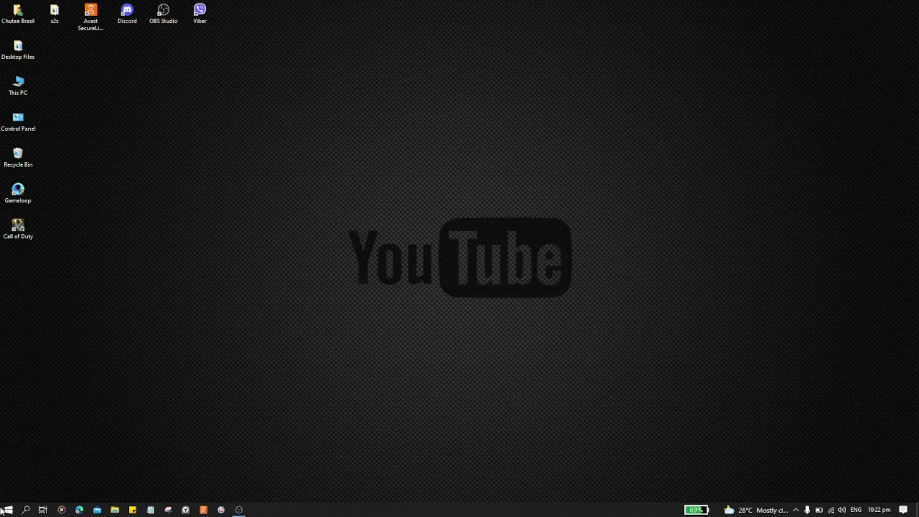
- Find Disk Cleanup through Windows search and start it for the Windows-SSD (C:) drive
click(26, 509)
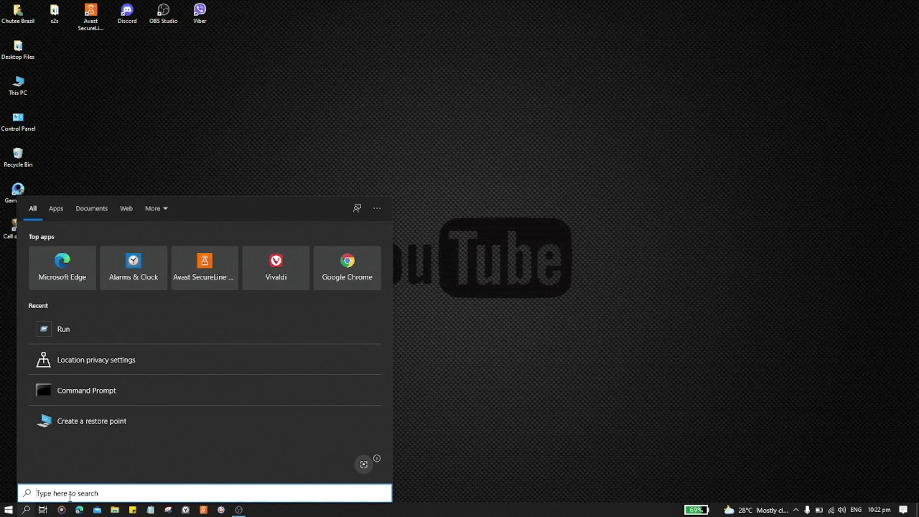
text(di)
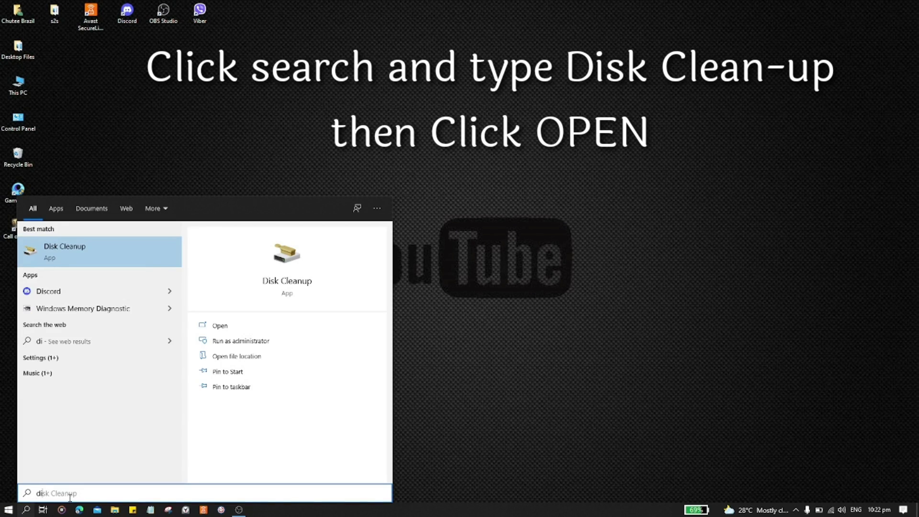
text(sk)
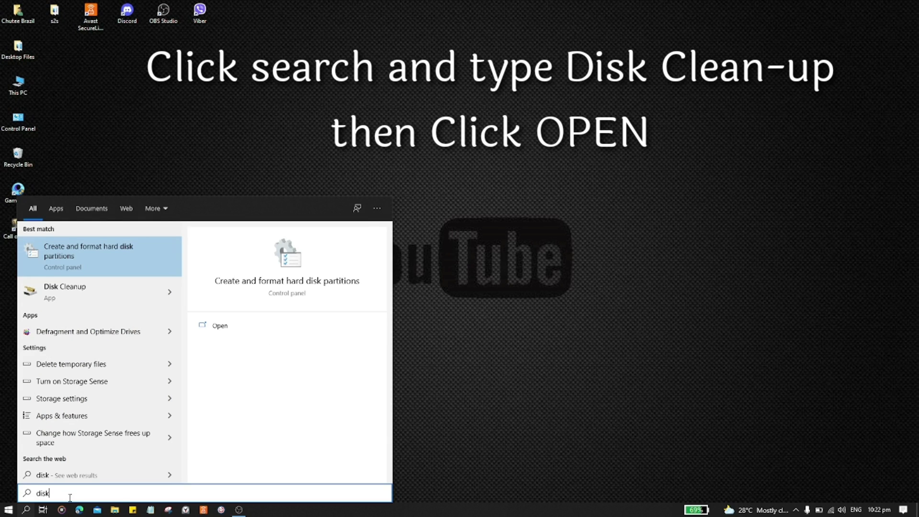
click(130, 295)
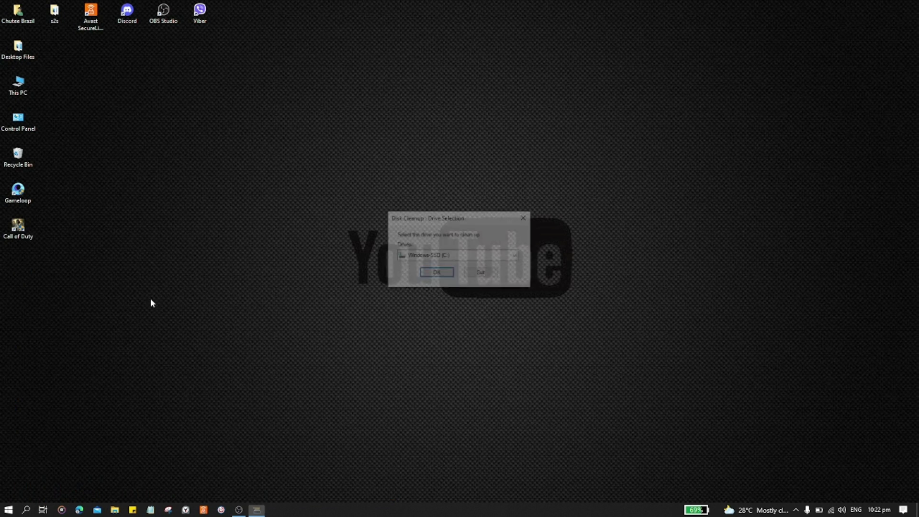
click(441, 258)
click(443, 266)
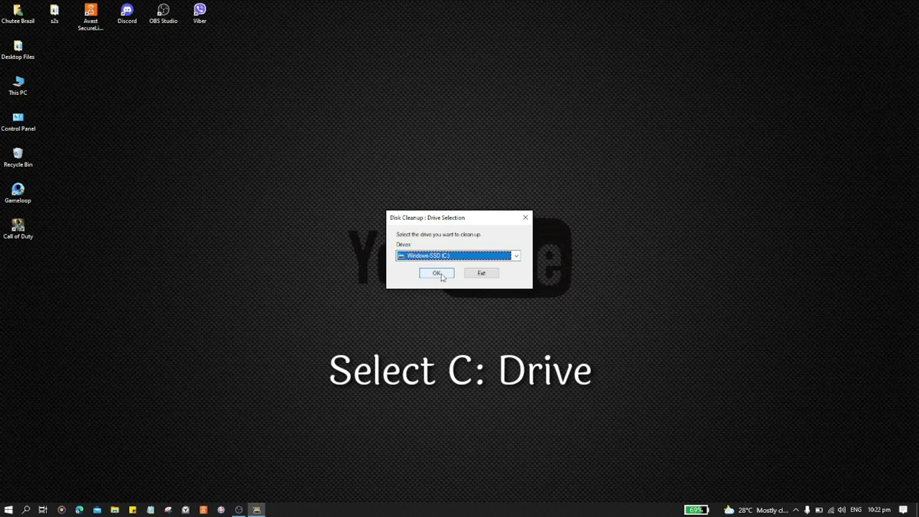
click(441, 274)
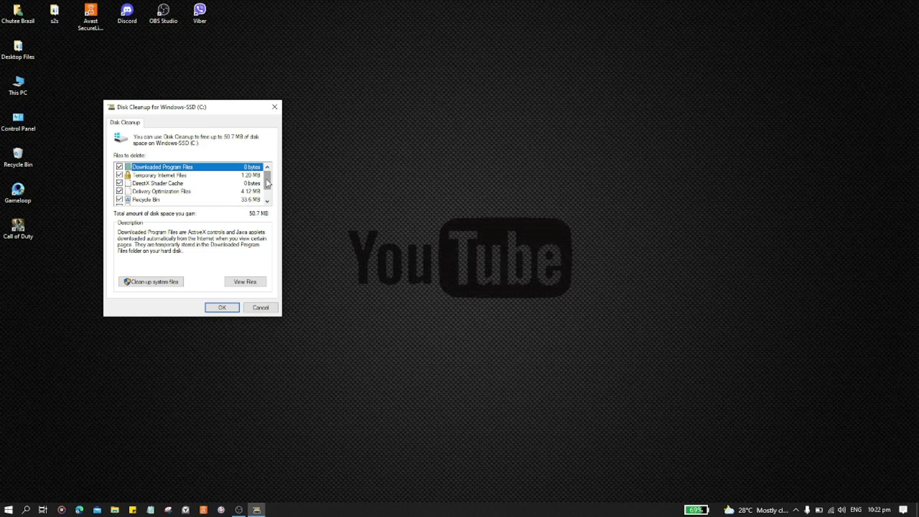
- Rescan the Windows-SSD (C:) drive in Disk Cleanup with system files included
scroll(267, 183, down, 1)
scroll(147, 204, up, 1)
click(149, 283)
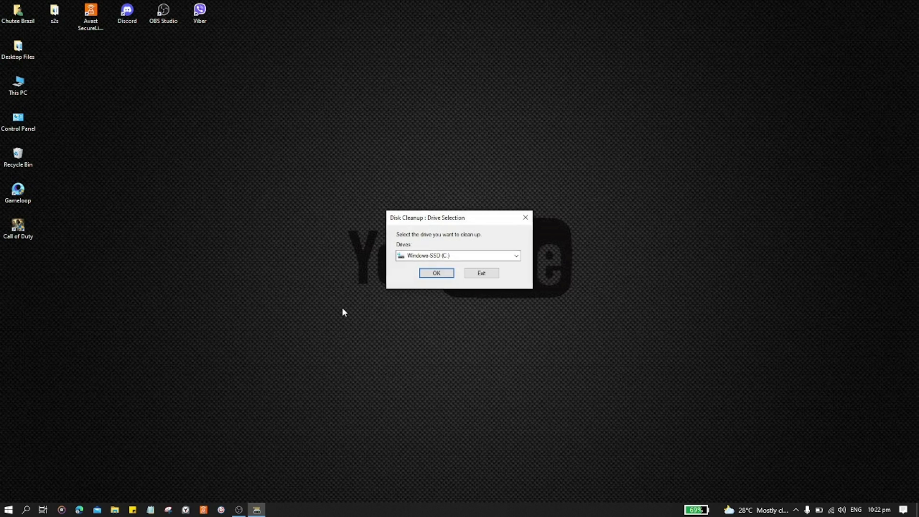
click(435, 256)
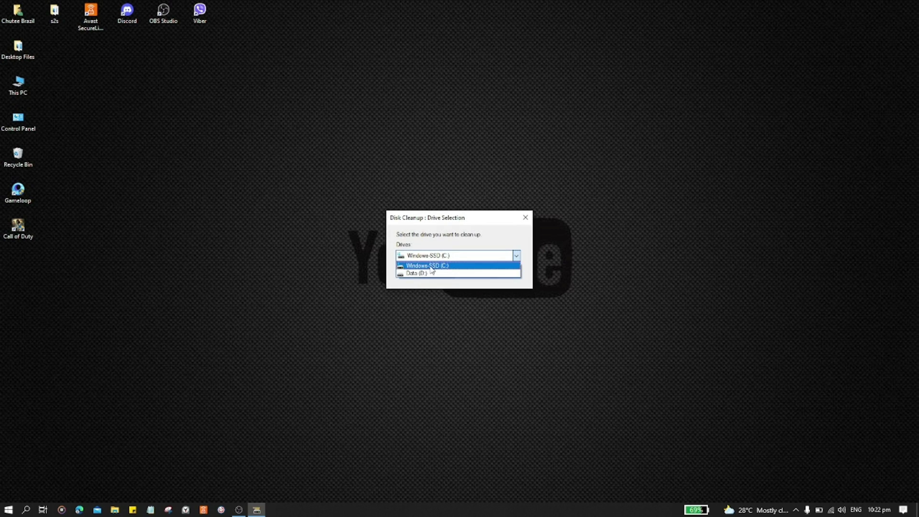
click(427, 262)
click(435, 273)
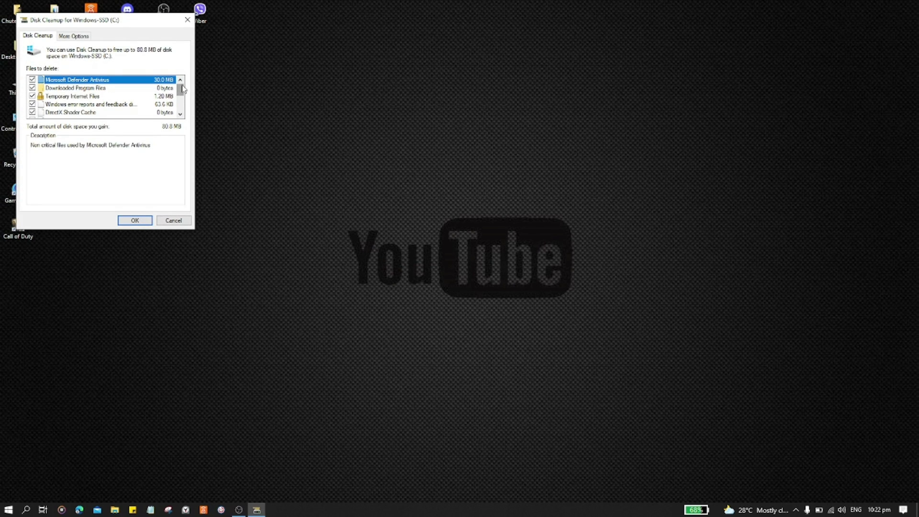
- Review the checked file categories for the C: drive and permanently delete those files
drag(180, 91, 182, 106)
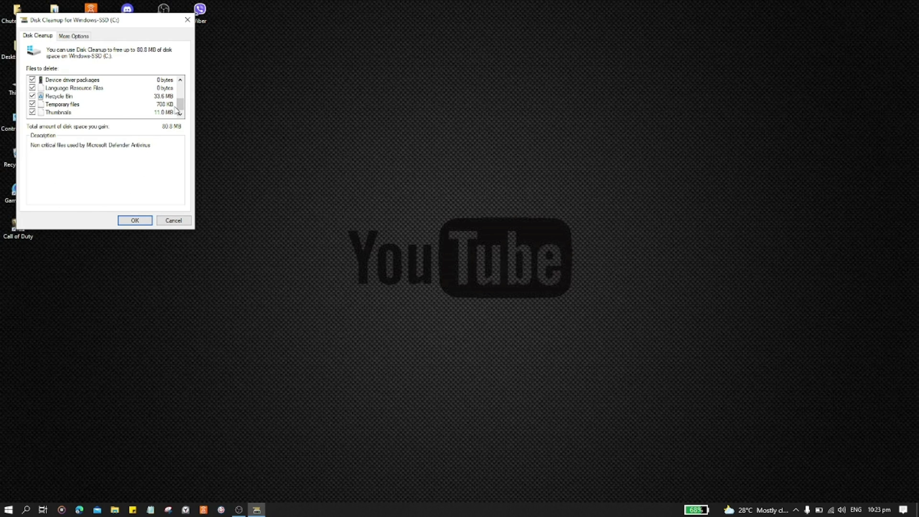
click(135, 221)
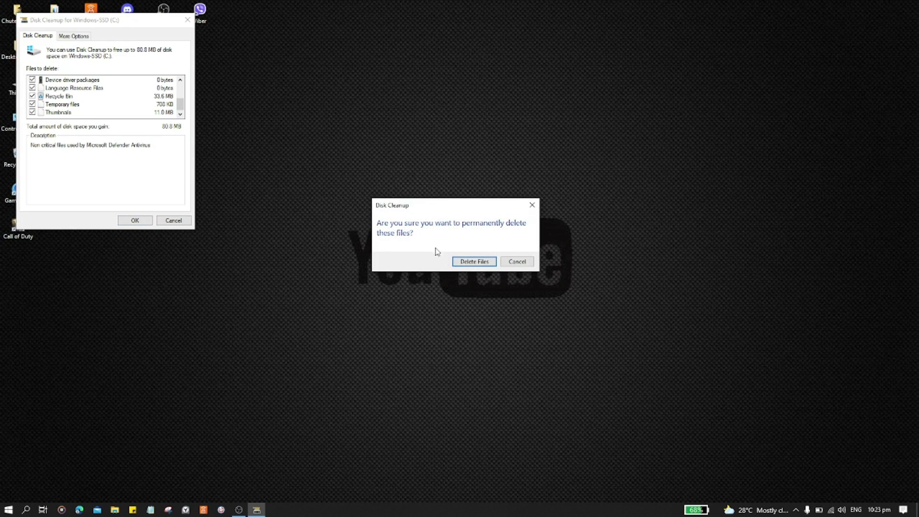
click(479, 263)
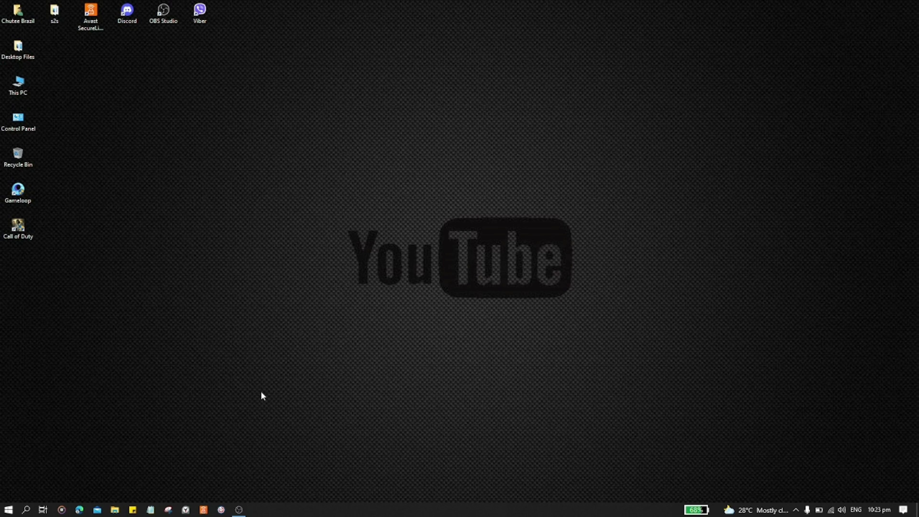
- Search Windows for "Create a restore point" and open the protection configuration of the Windows-SSD (C:) drive
click(12, 510)
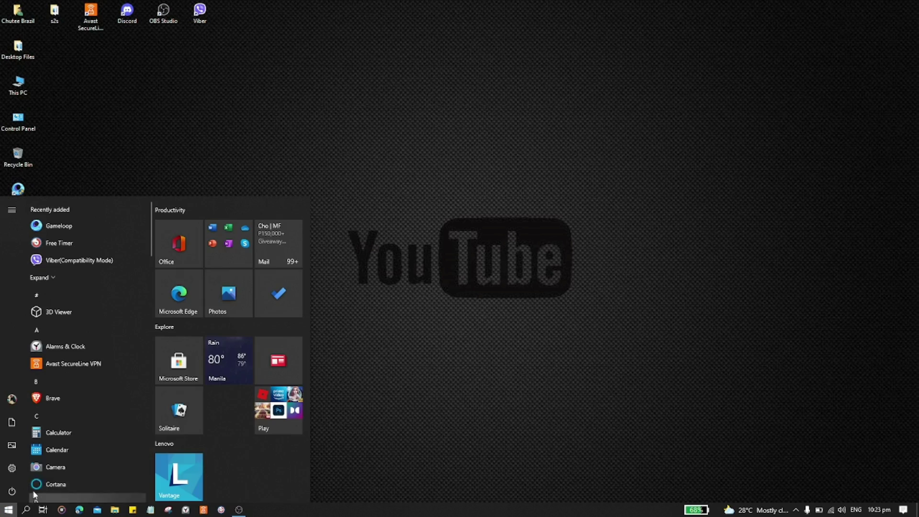
click(26, 510)
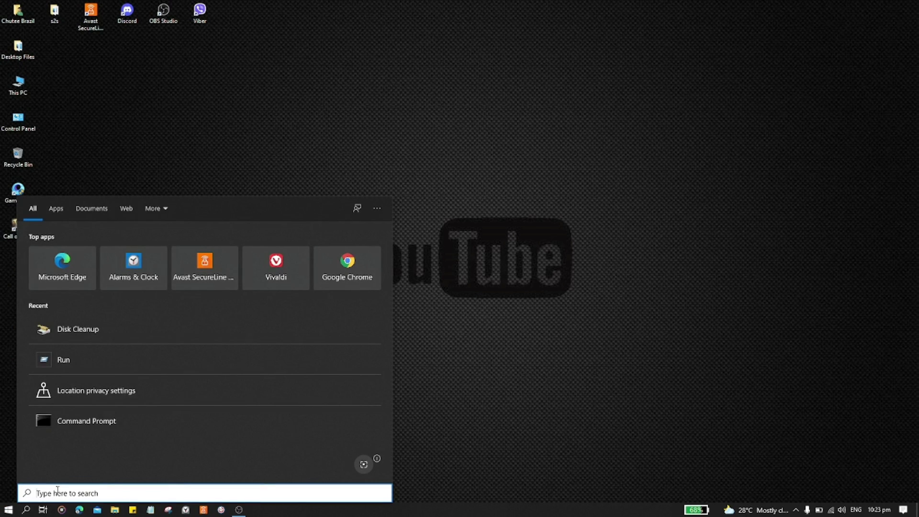
text(creat)
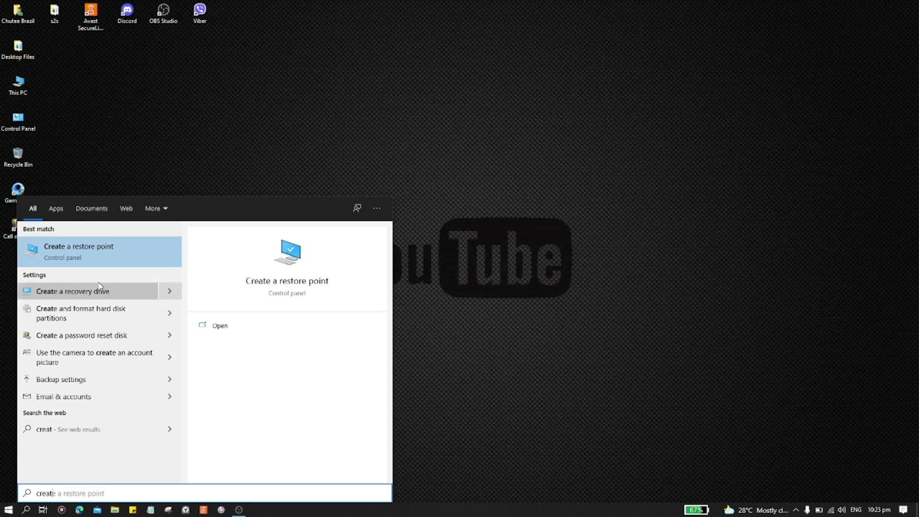
click(105, 249)
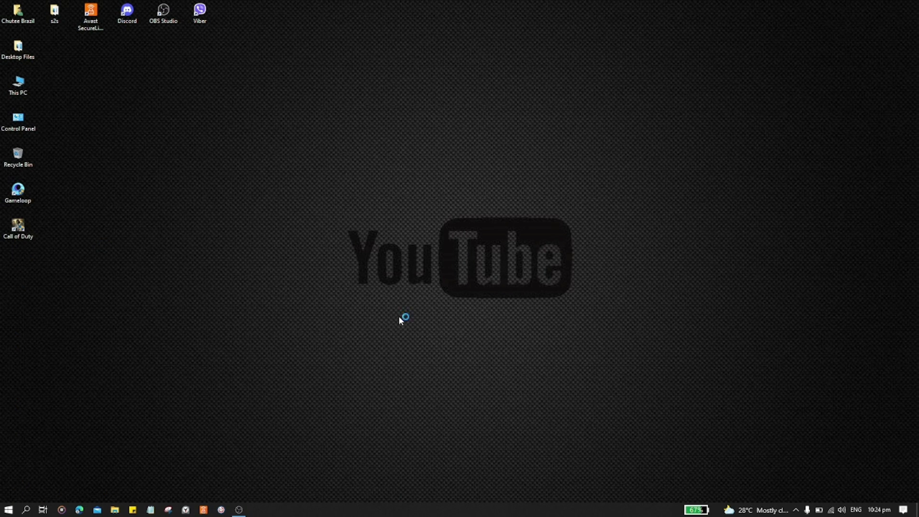
click(196, 184)
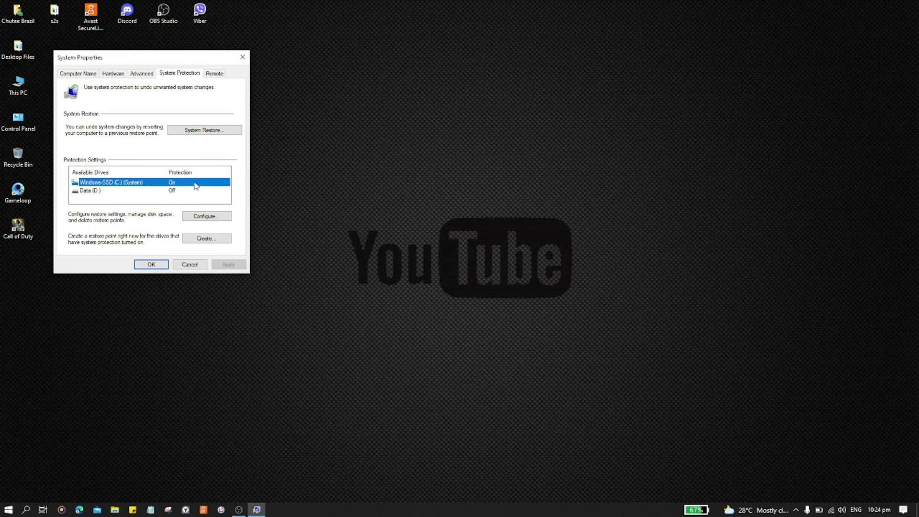
click(204, 217)
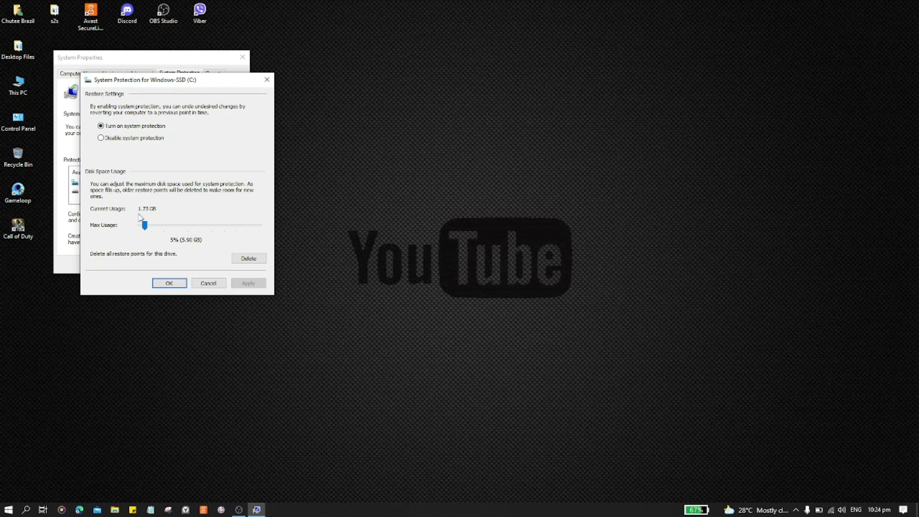
- Delete all restore points for the Windows-SSD (C:) drive and dismiss the confirmation
click(247, 260)
click(239, 205)
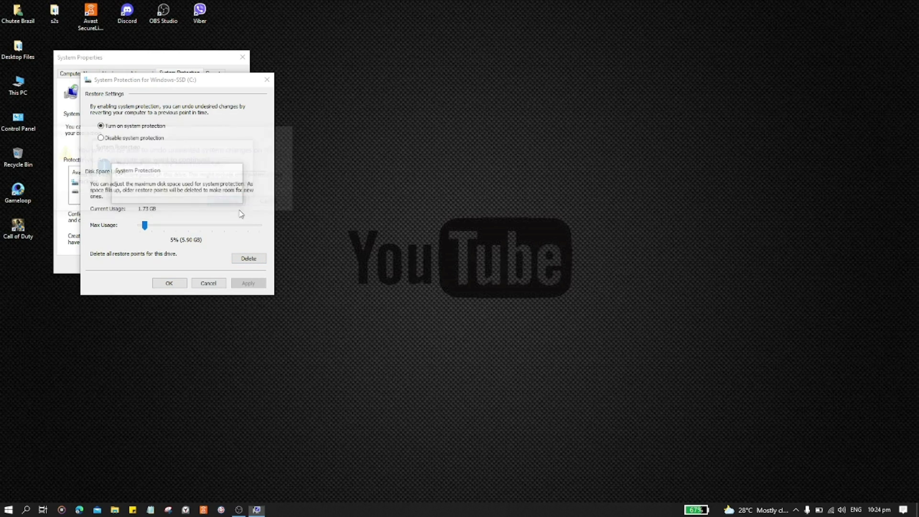
click(243, 187)
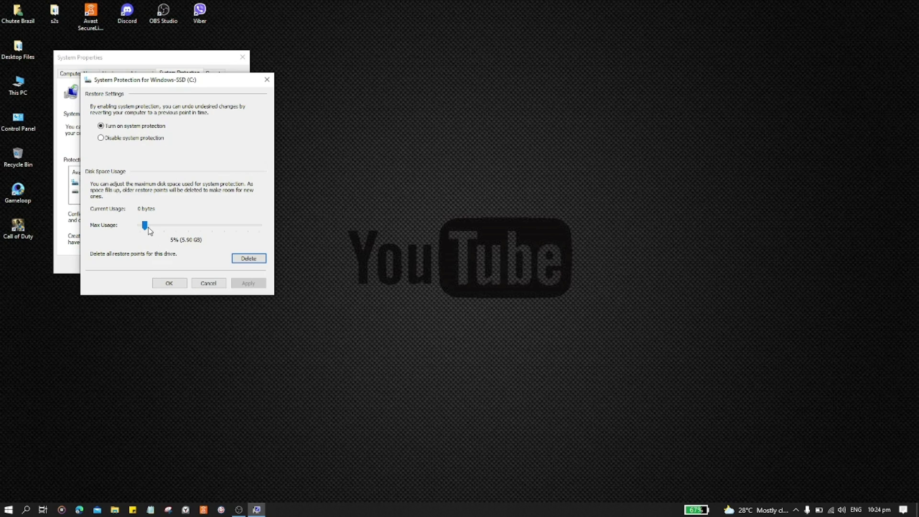
- Set the maximum disk space usage for system protection on the C: drive to 5% and apply it
drag(145, 226, 147, 230)
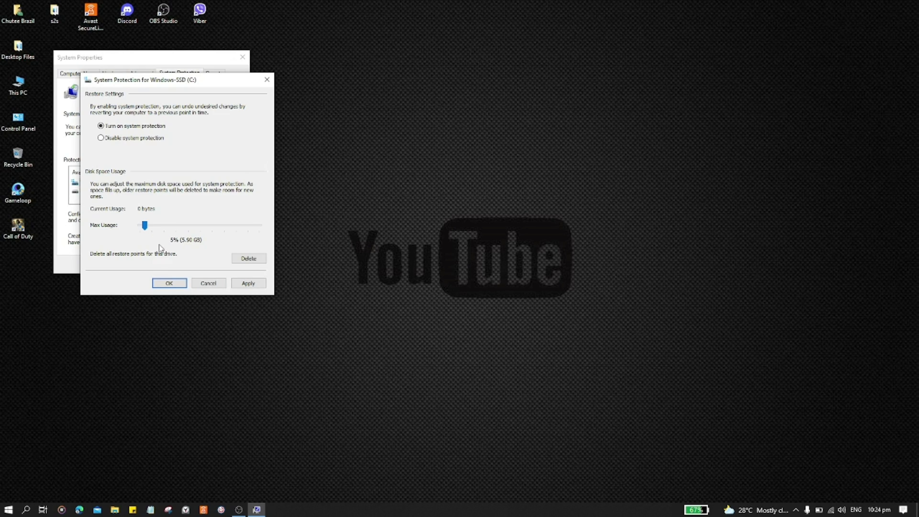
click(249, 284)
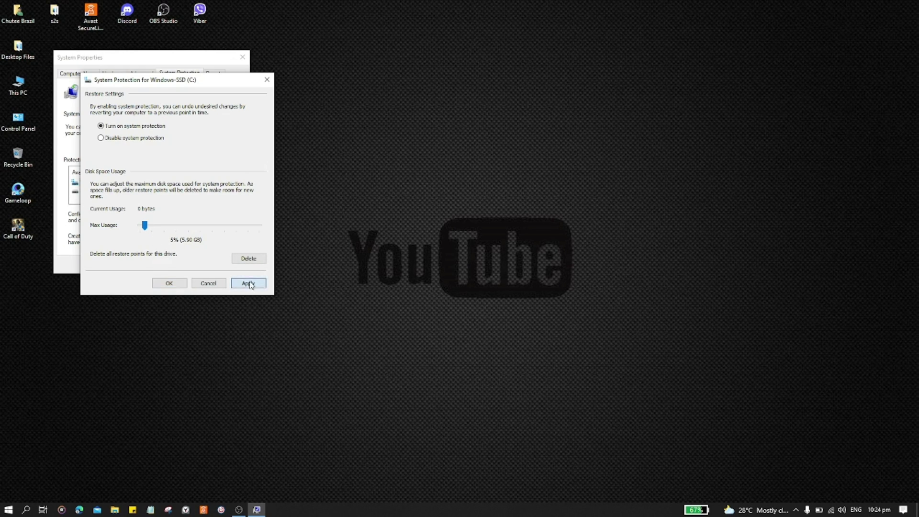
click(169, 283)
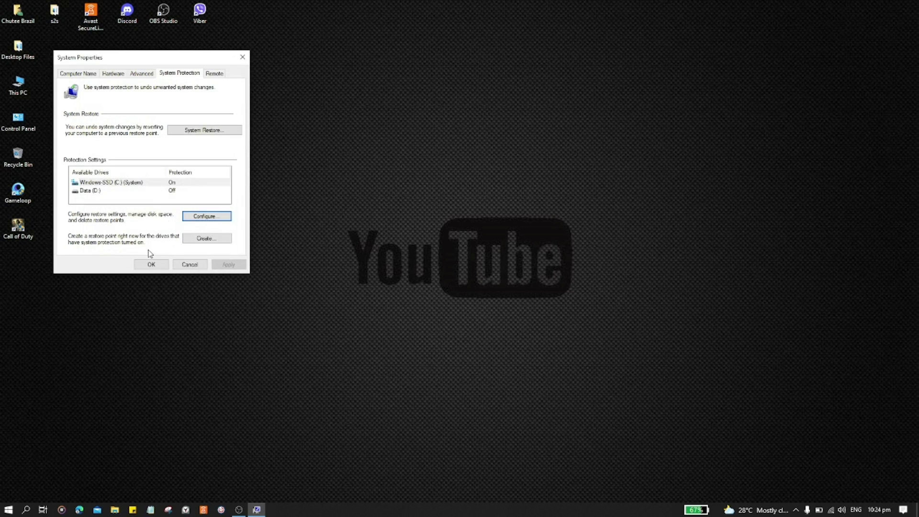
- Create a restore point described as "Restore2021" and close System Properties
click(204, 239)
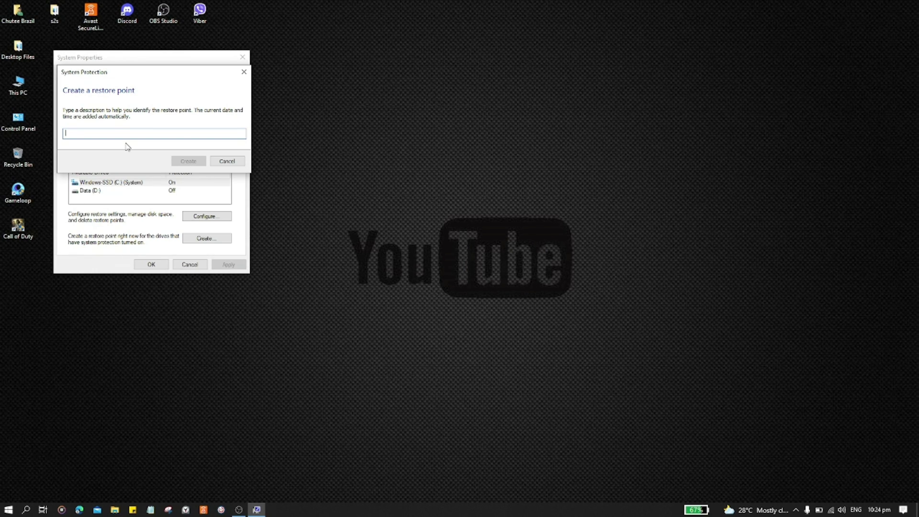
text(Rest)
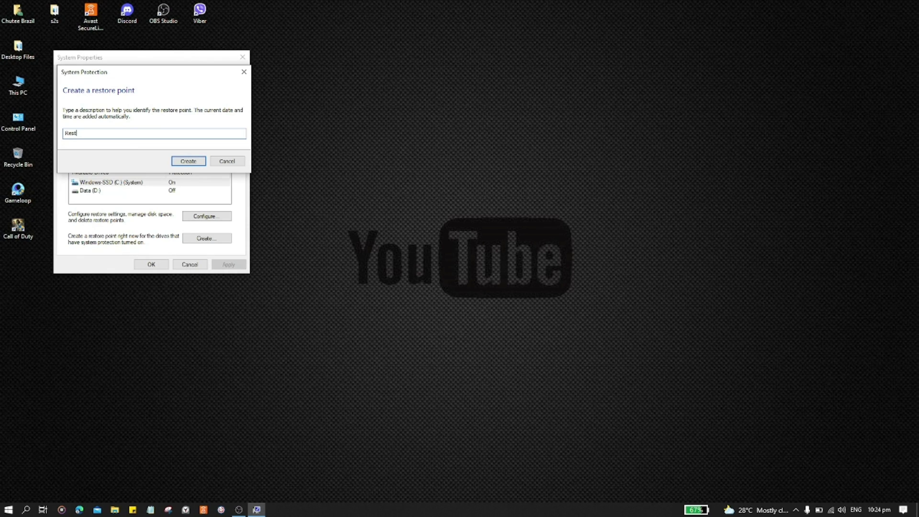
text(ore2021)
click(188, 162)
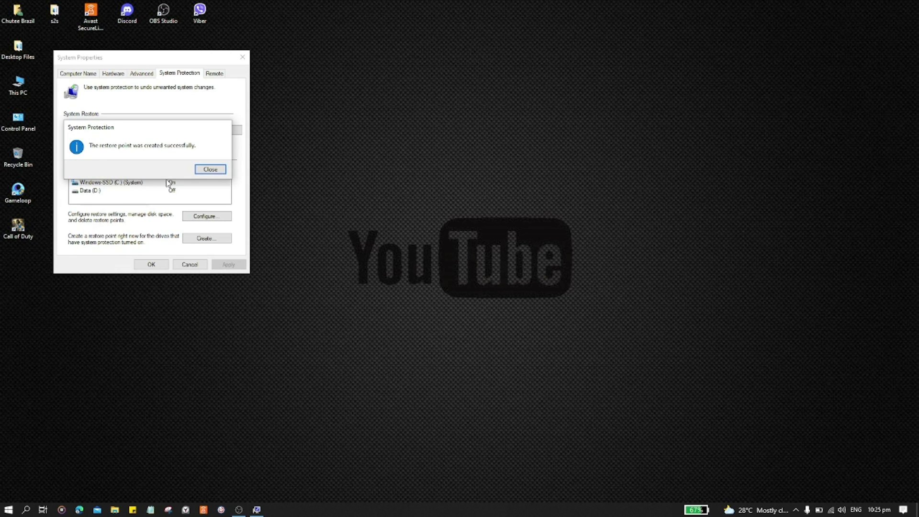
click(210, 170)
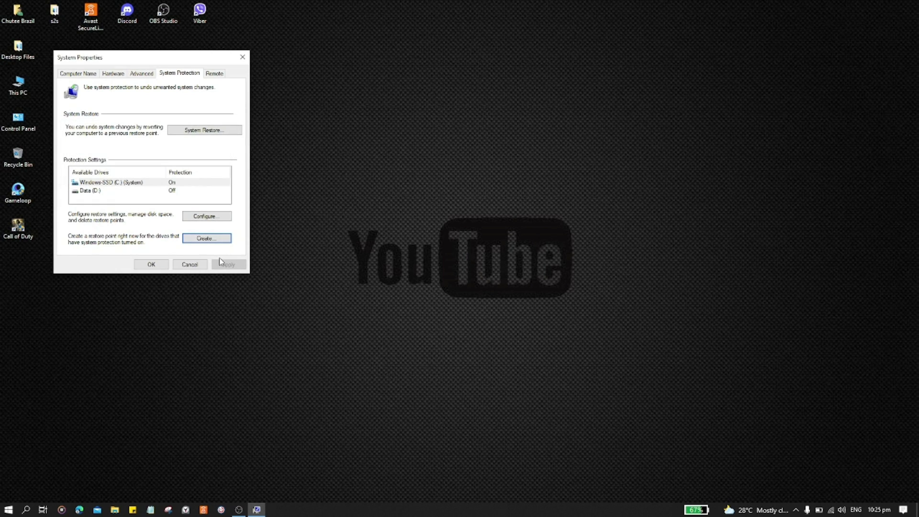
click(156, 263)
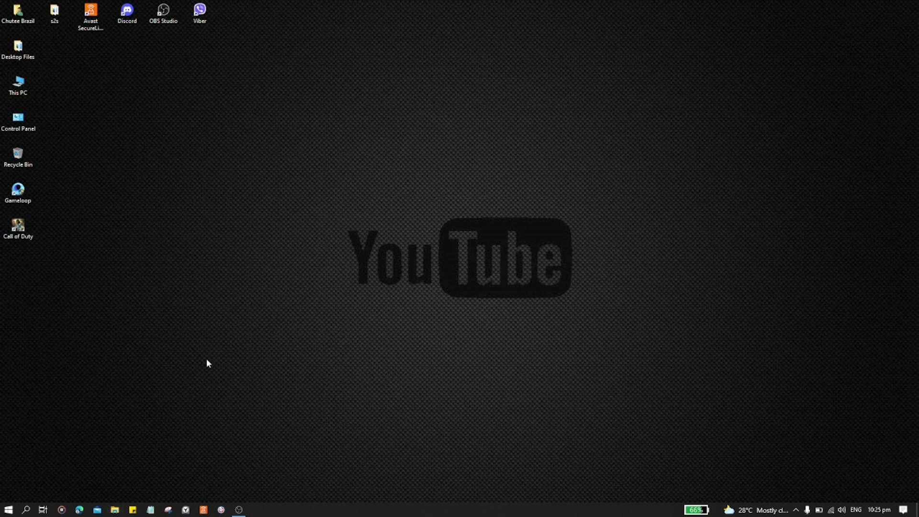
- Clear the File Explorer history through Folder Options, accept the dialog and close File Explorer
key(super+e)
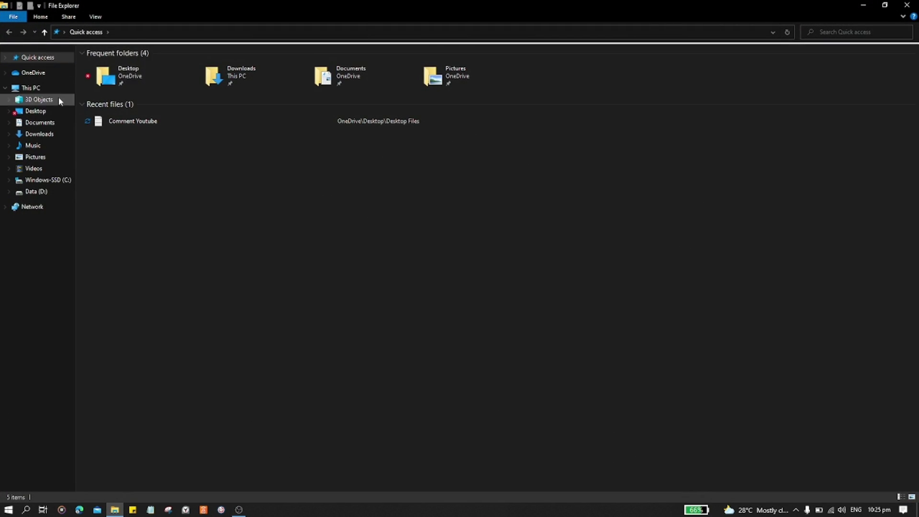
click(95, 16)
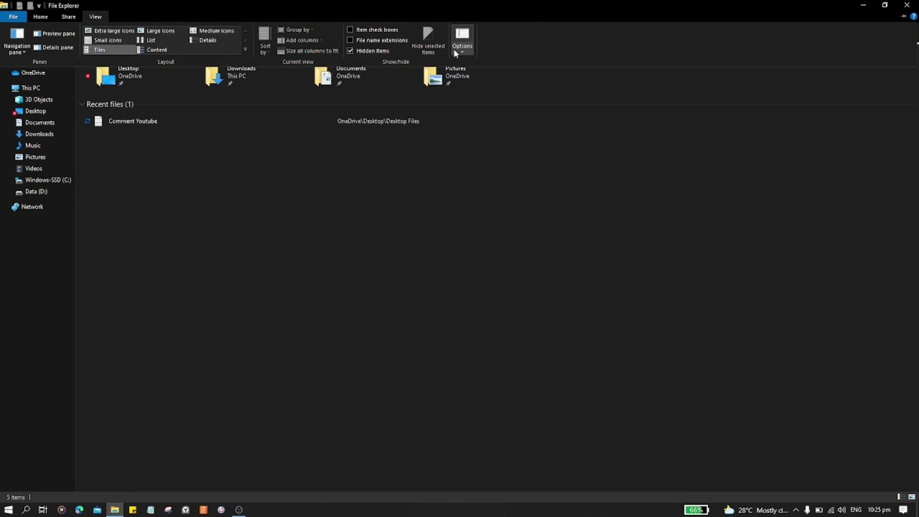
click(462, 34)
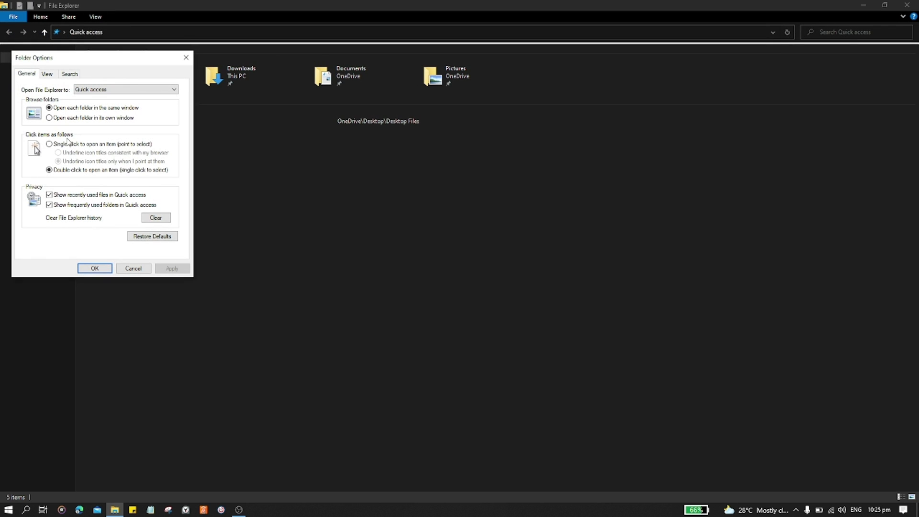
click(47, 76)
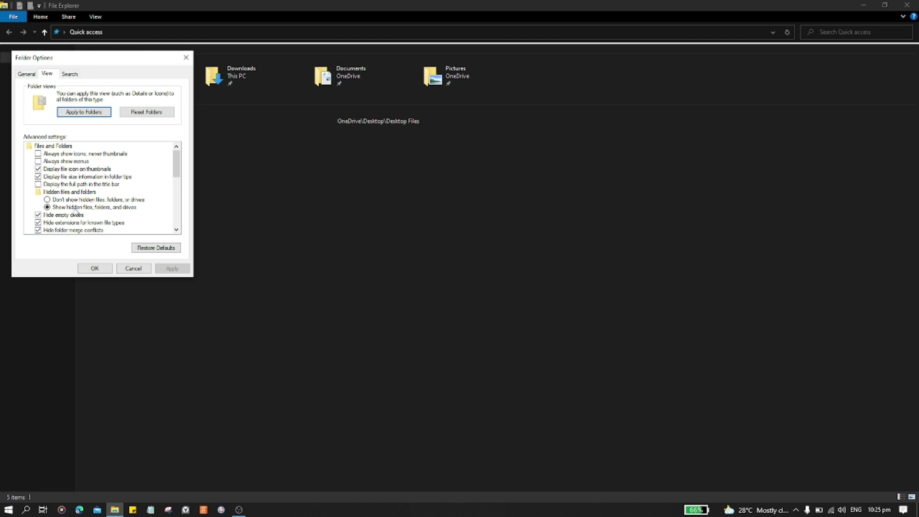
click(25, 74)
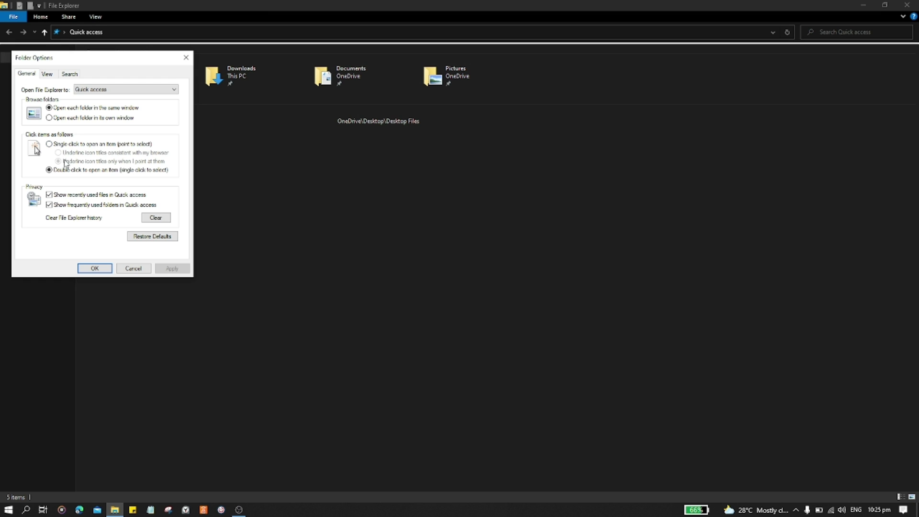
click(155, 219)
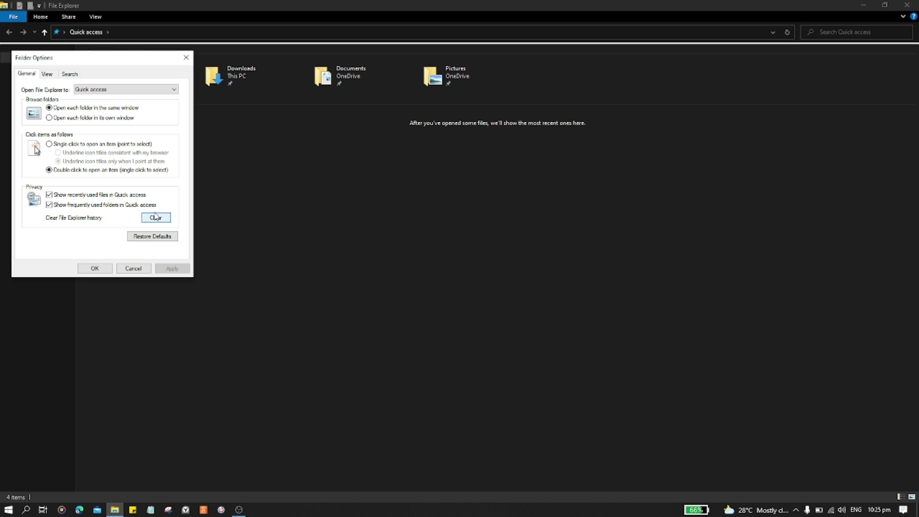
click(98, 268)
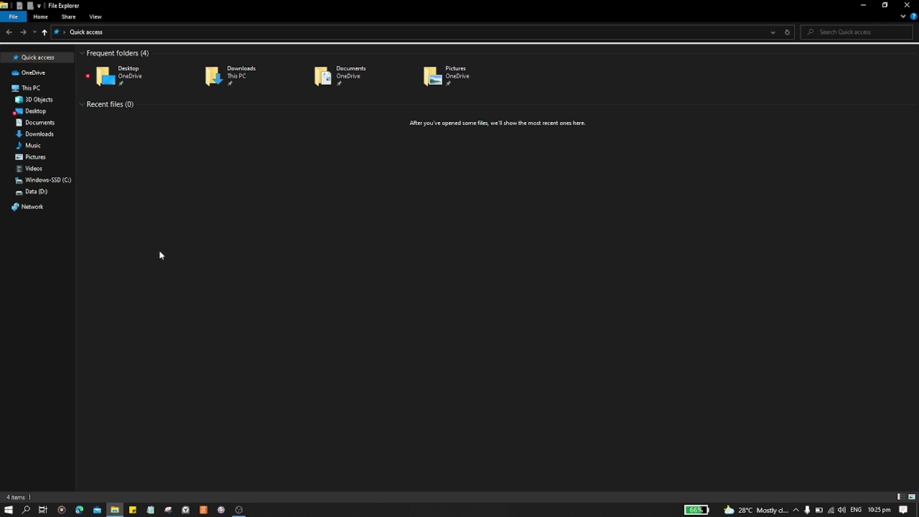
click(907, 5)
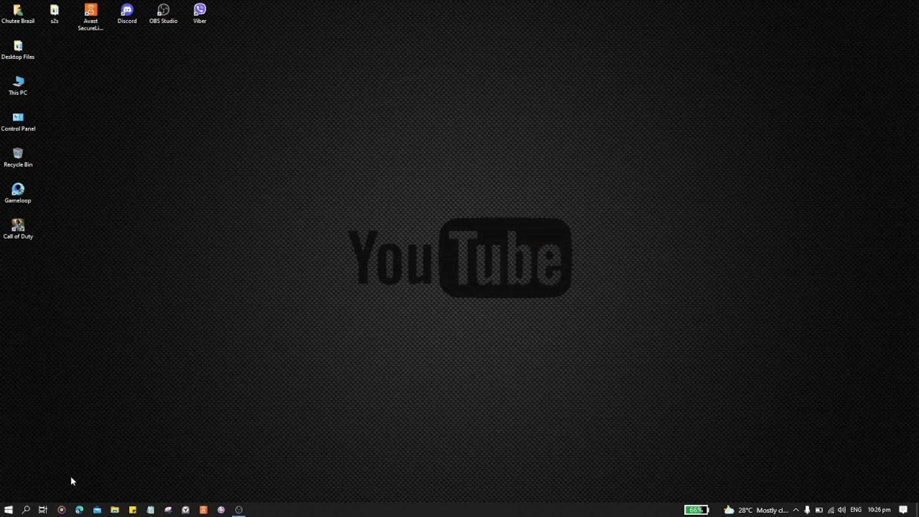
- Search Windows for "cmd" and open Command Prompt
click(7, 511)
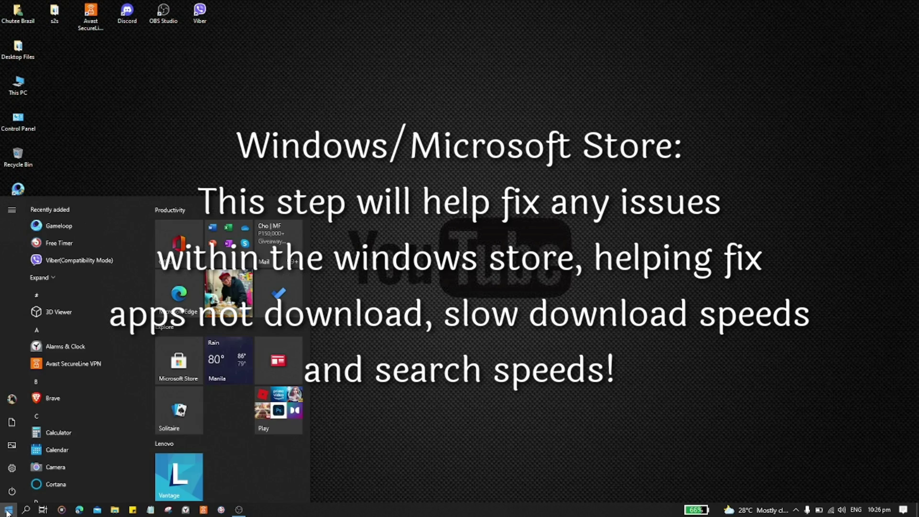
click(328, 389)
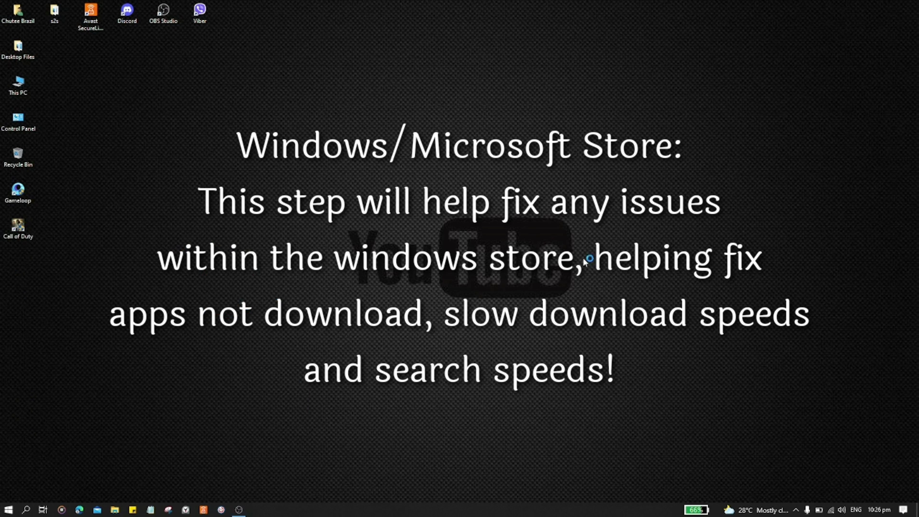
click(27, 510)
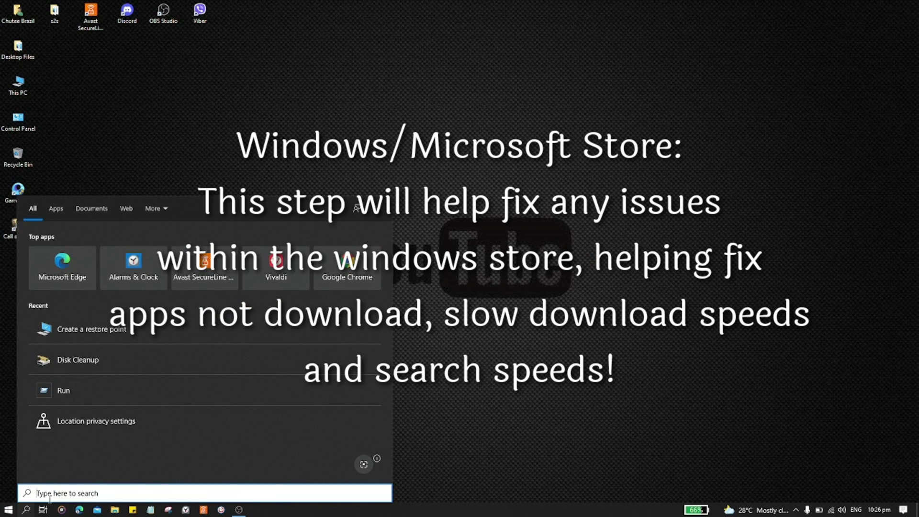
text(cmd)
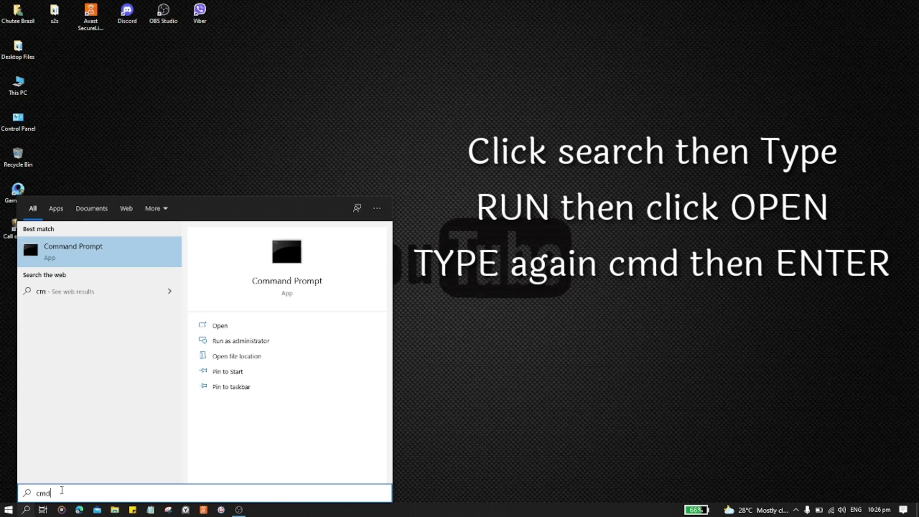
key(Return)
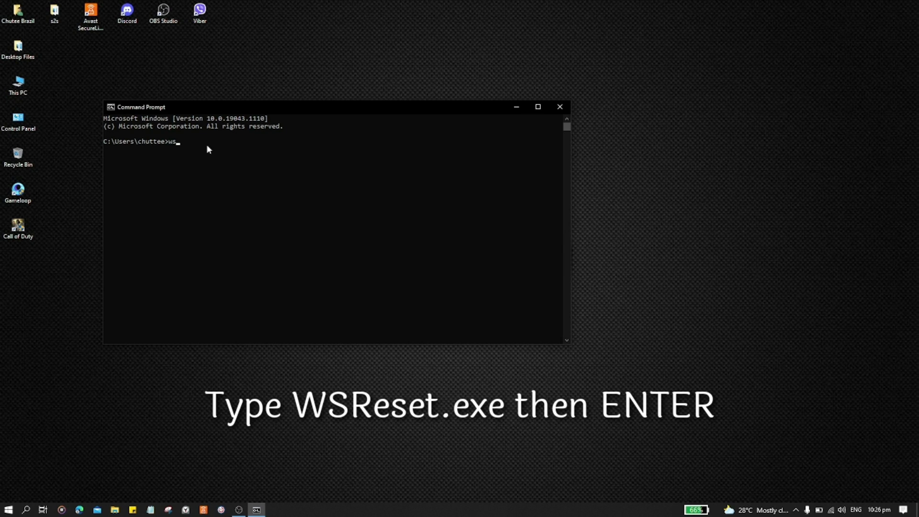
- Run wsreset.exe to reset the Microsoft Store and close both the WSReset and Command Prompt windows
text(wsreset)
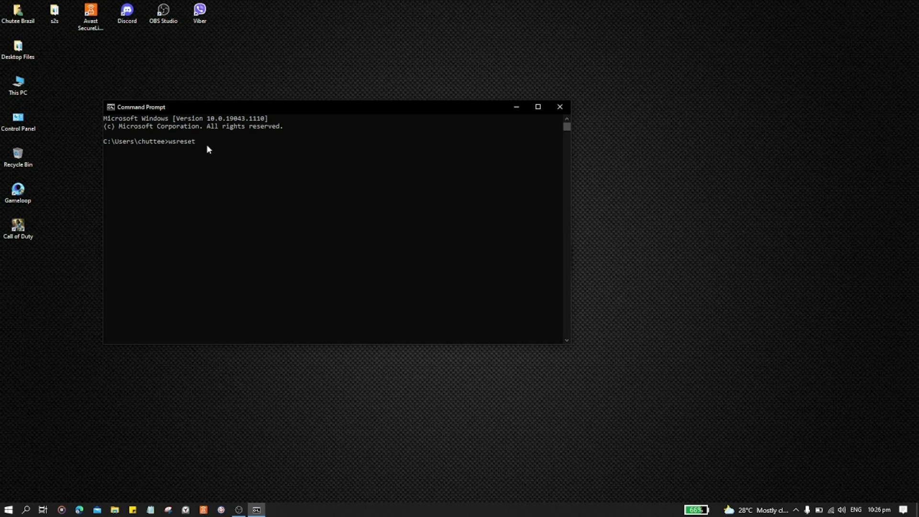
text(.exe)
key(Return)
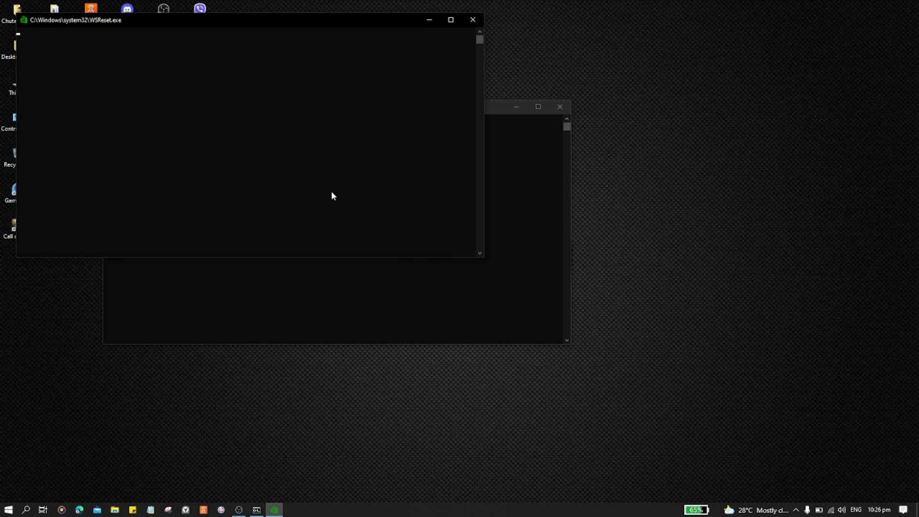
drag(293, 24, 529, 101)
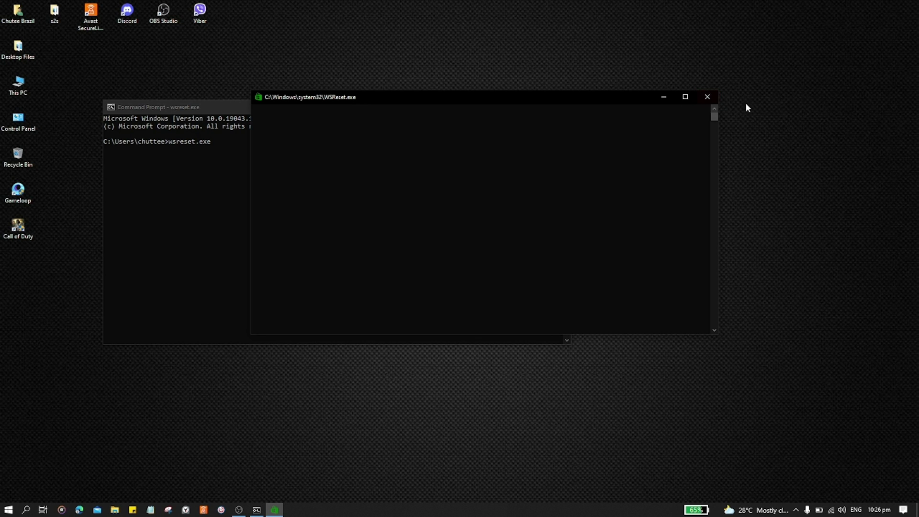
click(707, 96)
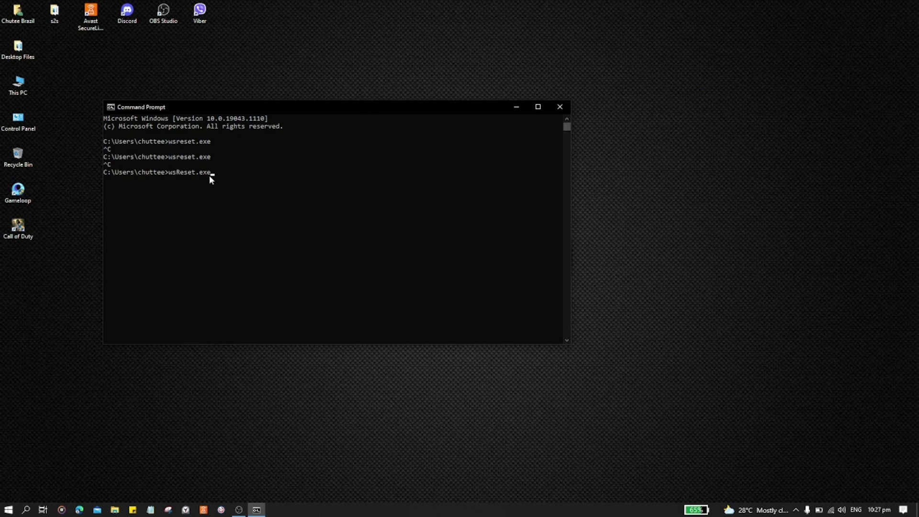
click(556, 108)
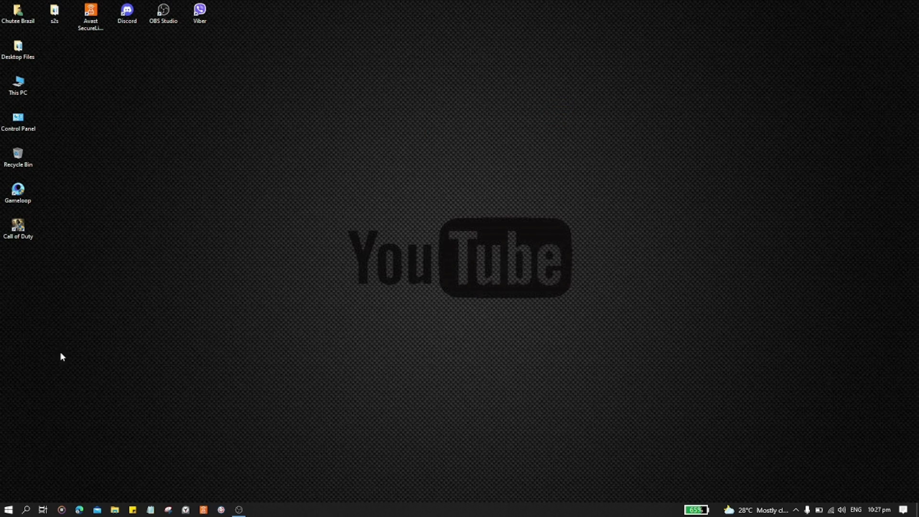
- Switch to Microsoft Edge, maximize it and open the Clear browsing data dialog from the privacy, search, and services settings
click(79, 510)
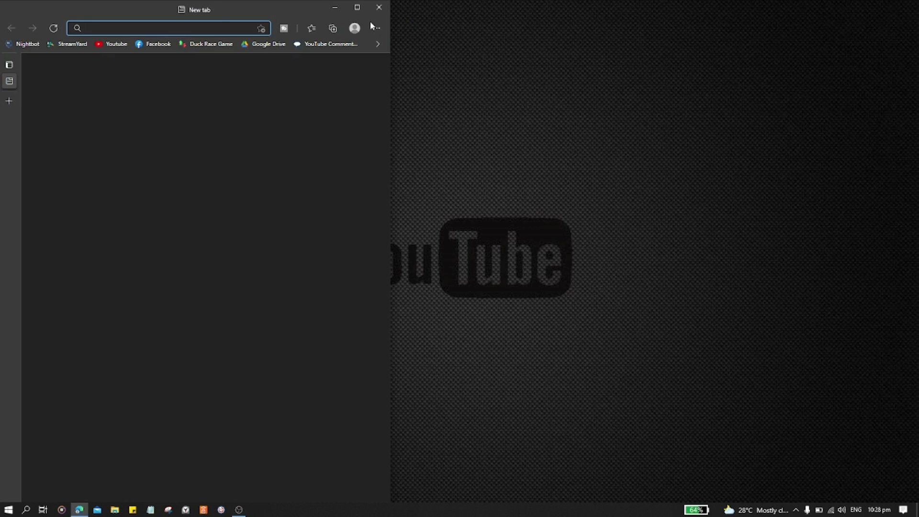
click(375, 28)
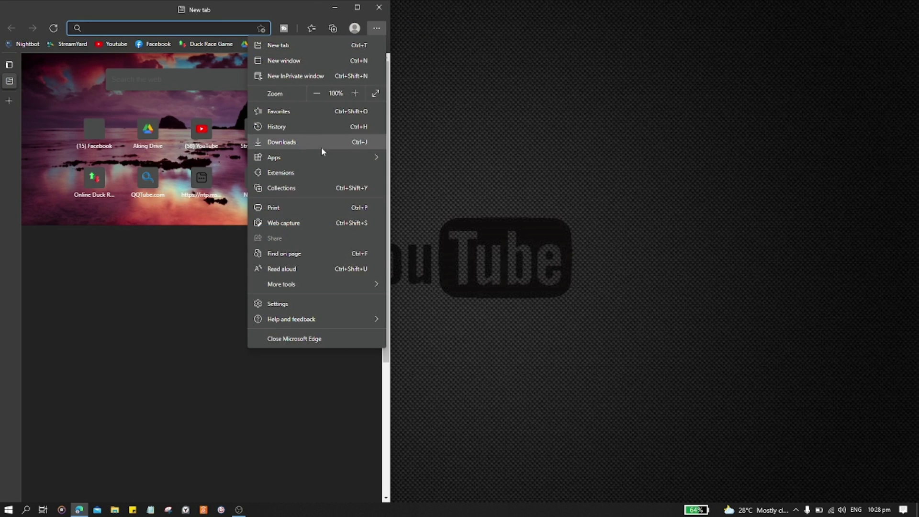
click(272, 303)
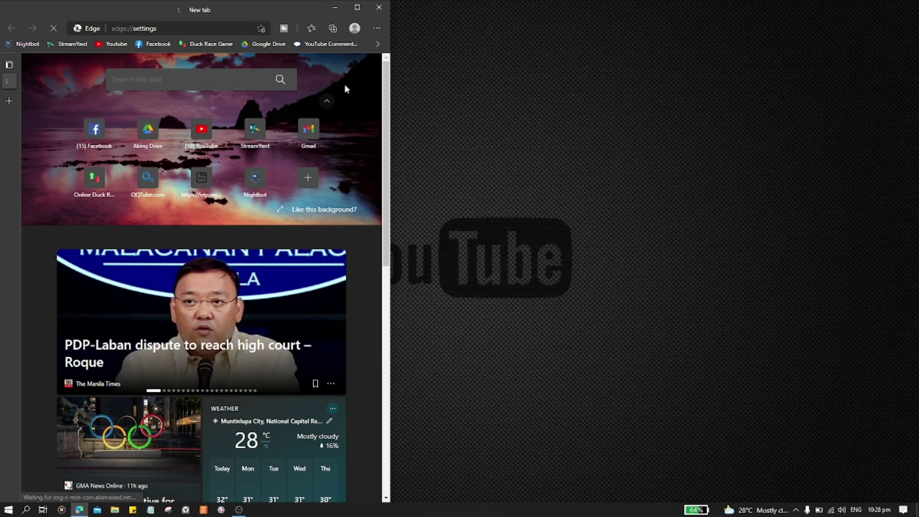
click(357, 10)
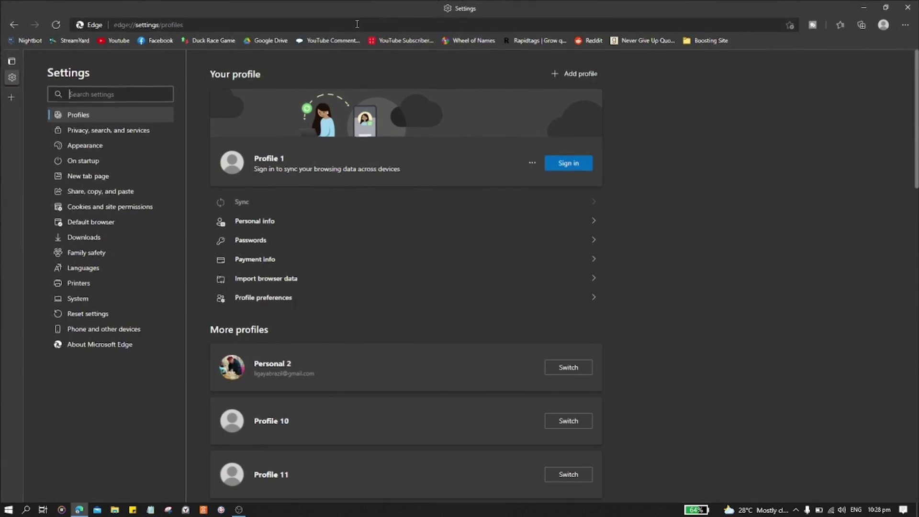
click(106, 130)
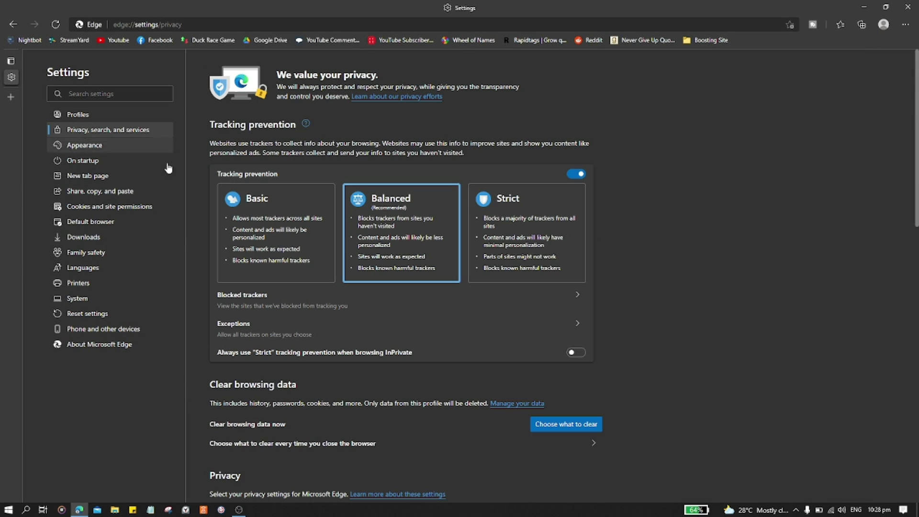
scroll(421, 278, down, 3)
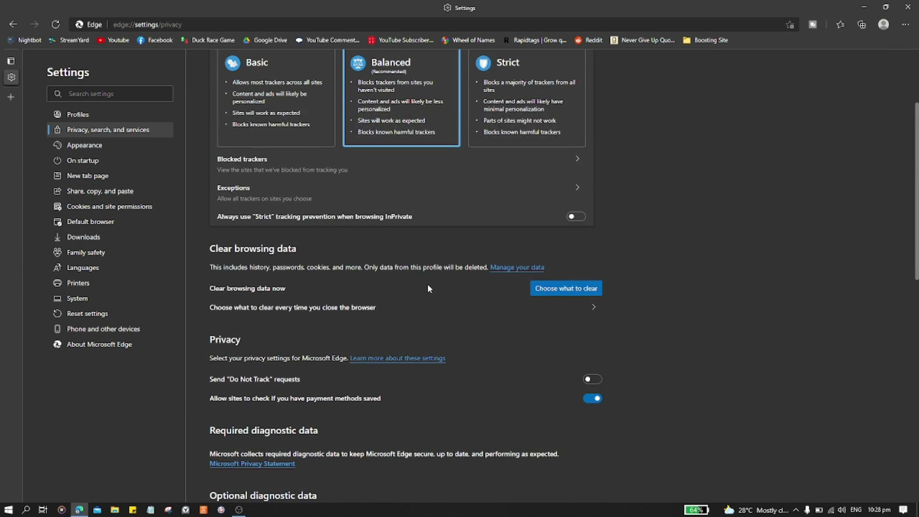
click(571, 289)
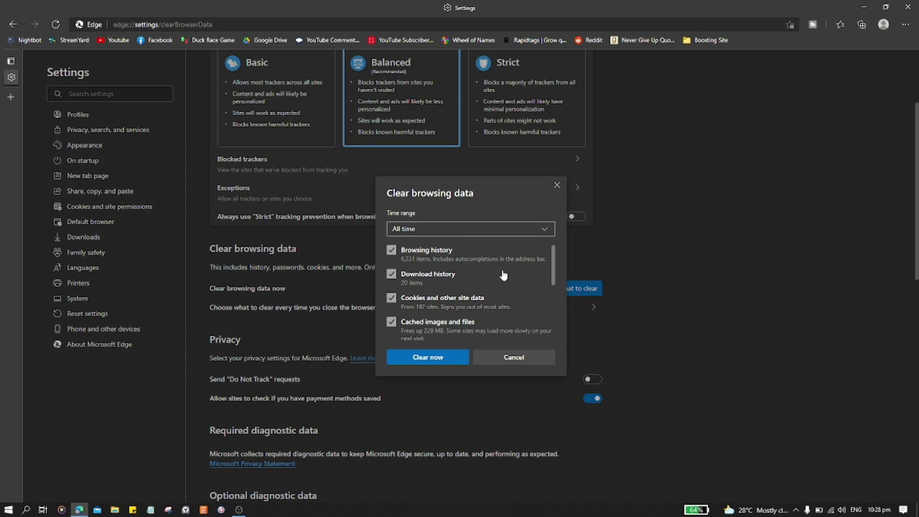
- Review the data types and clear all-time browsing history, download history, cookies and cached files, keeping passwords and autofill data, and close Edge
scroll(433, 301, down, 3)
scroll(433, 304, down, 1)
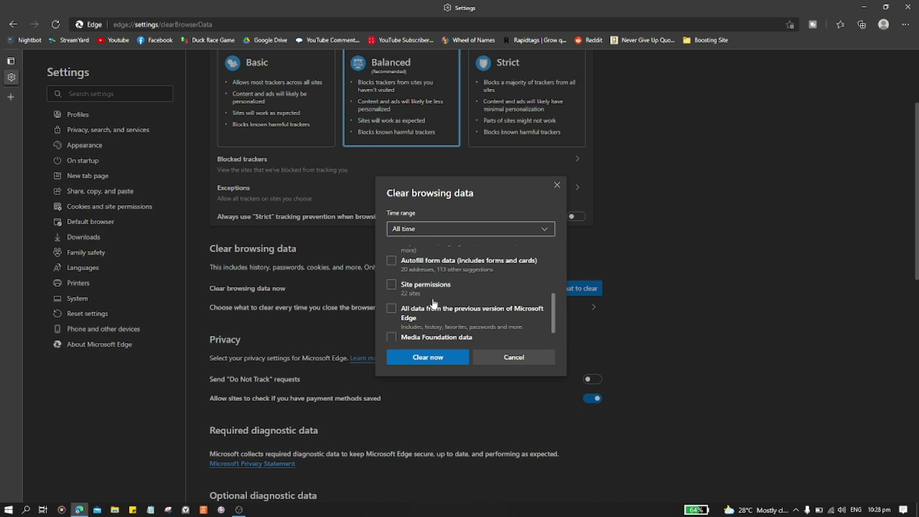
scroll(431, 299, up, 5)
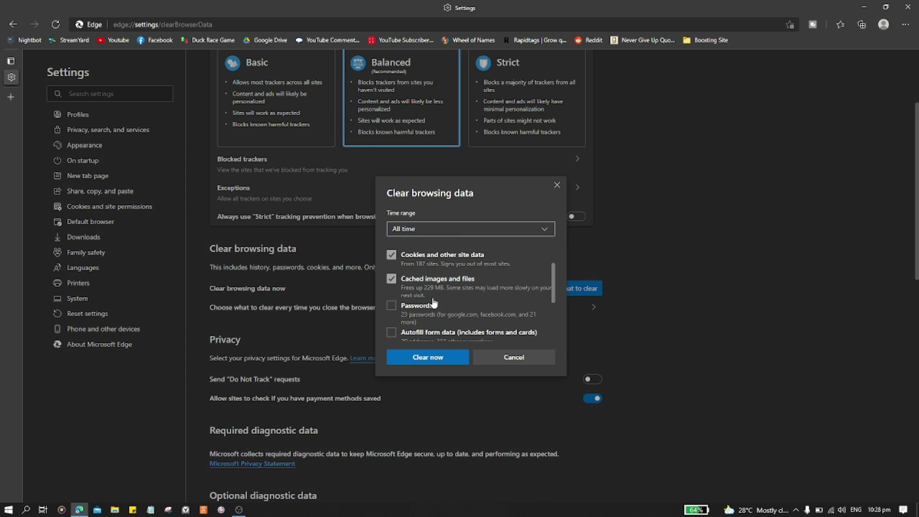
click(455, 230)
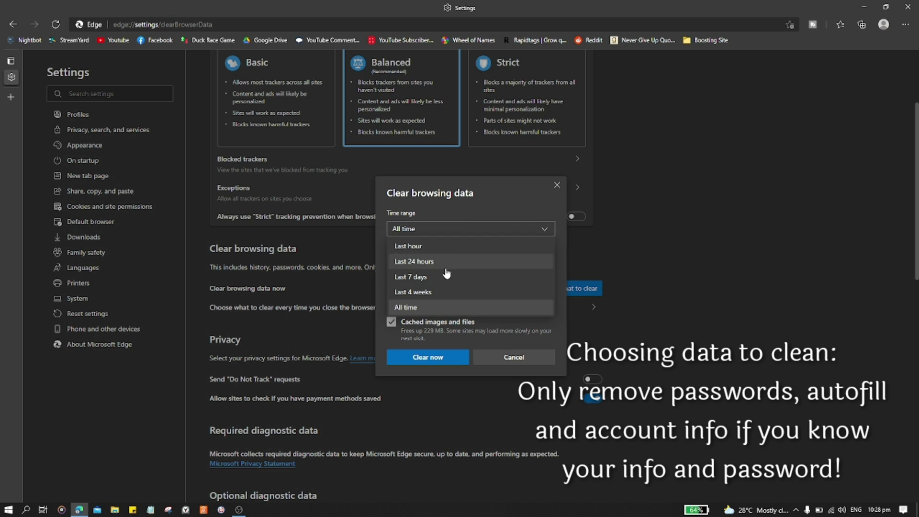
click(450, 230)
scroll(479, 280, down, 5)
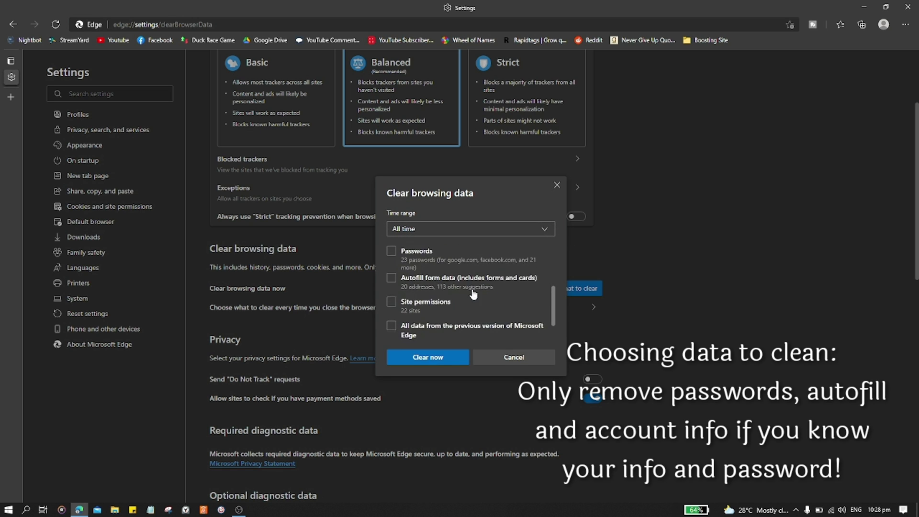
scroll(430, 311, up, 5)
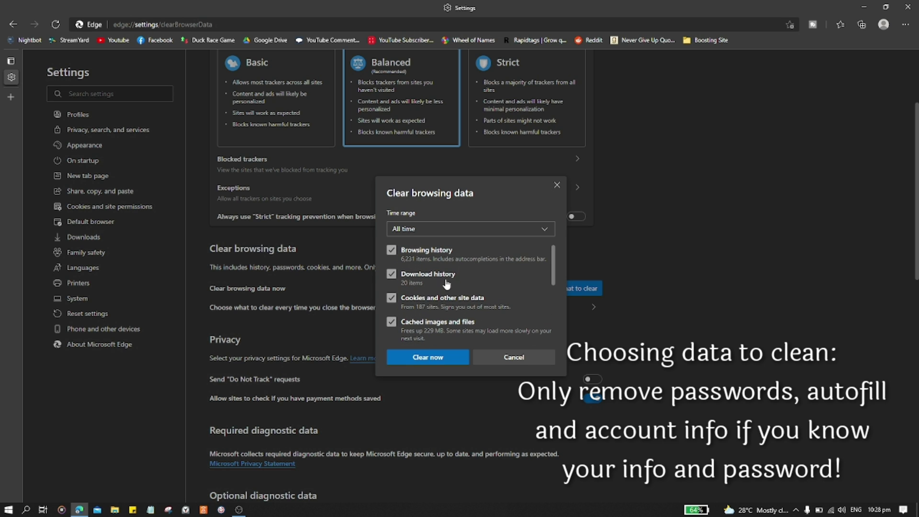
scroll(447, 316, down, 2)
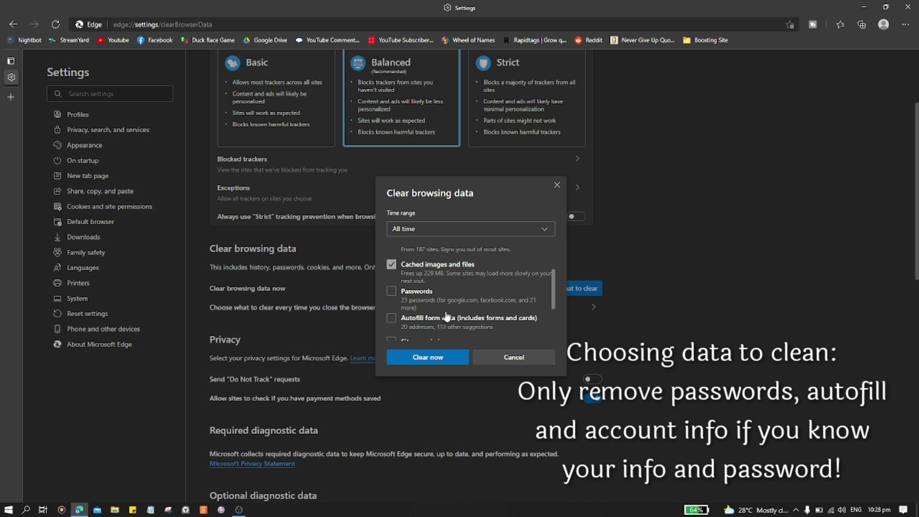
scroll(446, 317, down, 1)
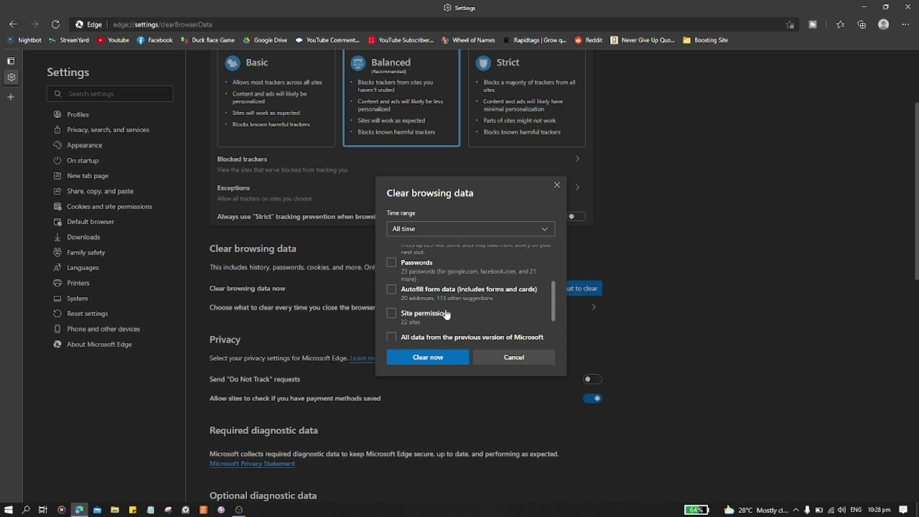
scroll(446, 312, down, 2)
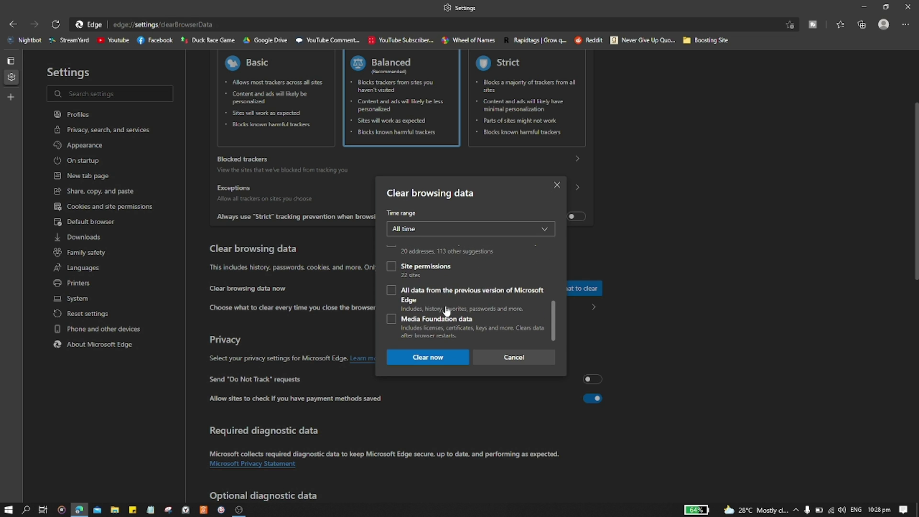
click(448, 357)
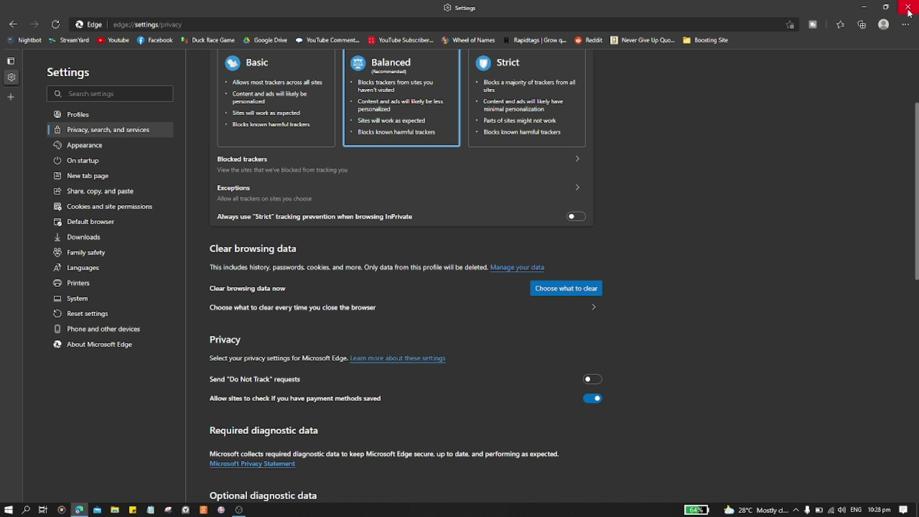
click(908, 10)
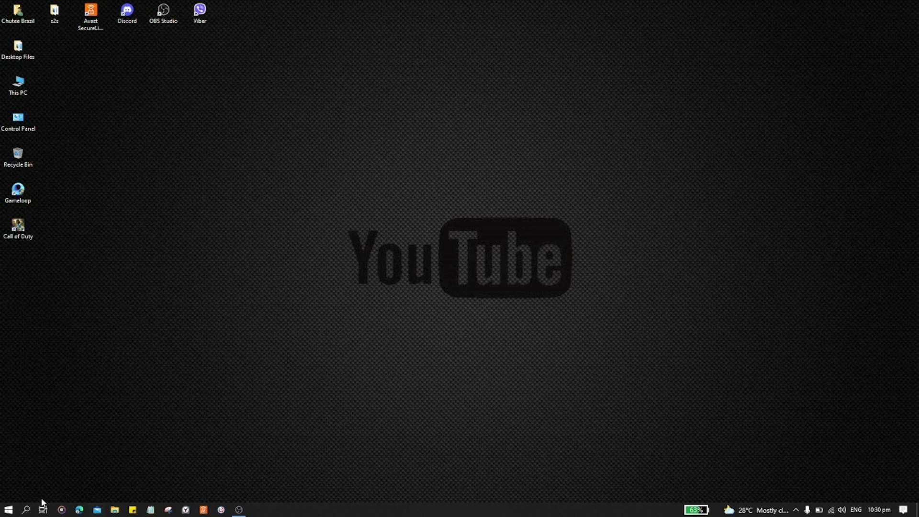
- Open Command Prompt, flush the DNS cache with ipconfig /flushdns and close the window
click(26, 509)
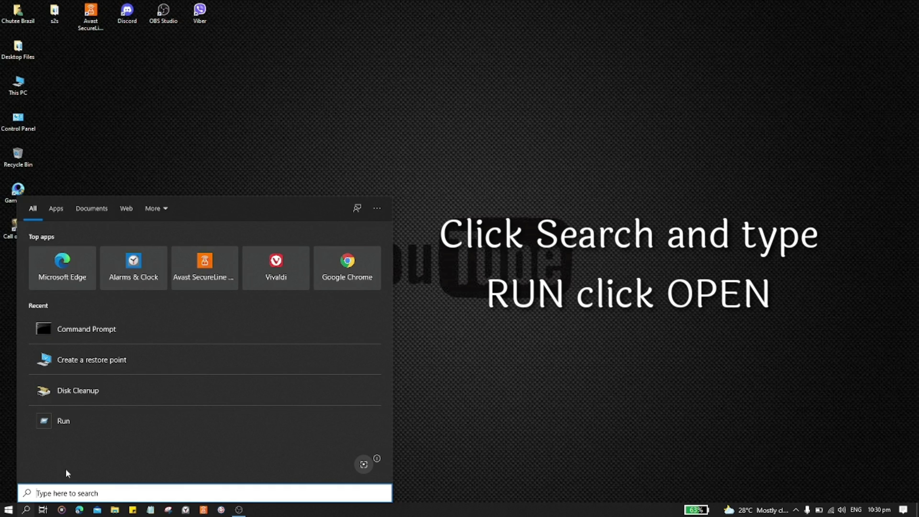
click(101, 335)
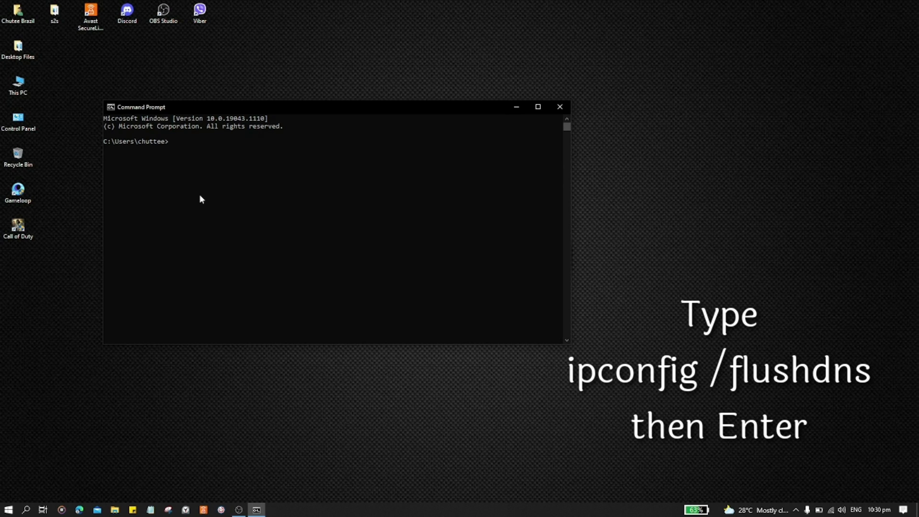
text(ipconfig /f)
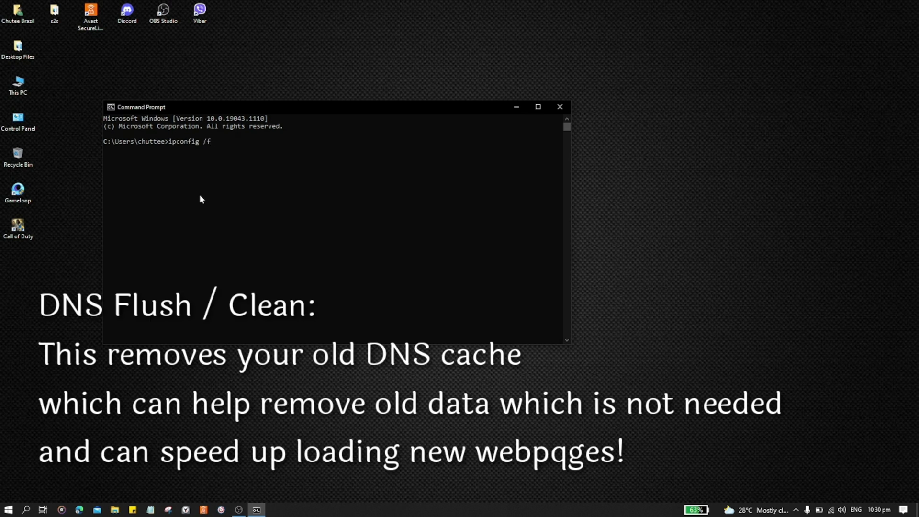
text(lushdns)
key(Return)
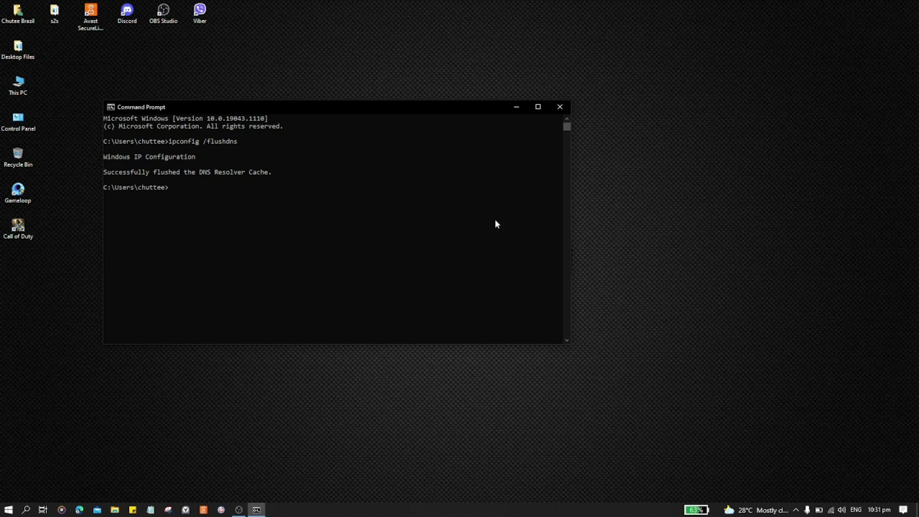
click(563, 111)
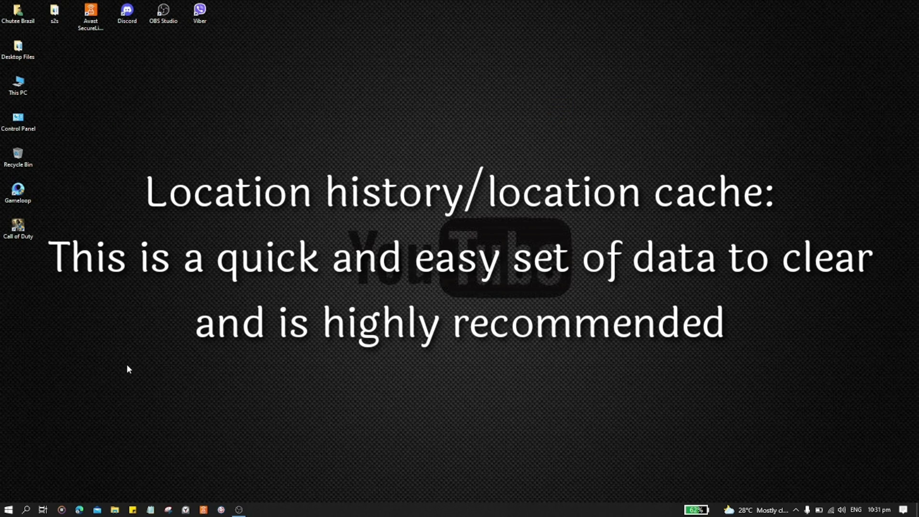
- Search Windows for "loca" and open Location privacy settings
click(9, 510)
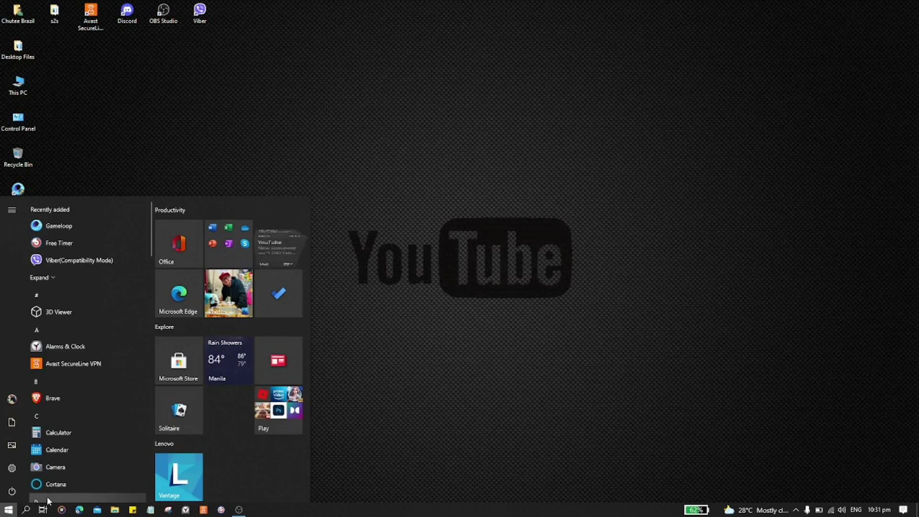
click(28, 510)
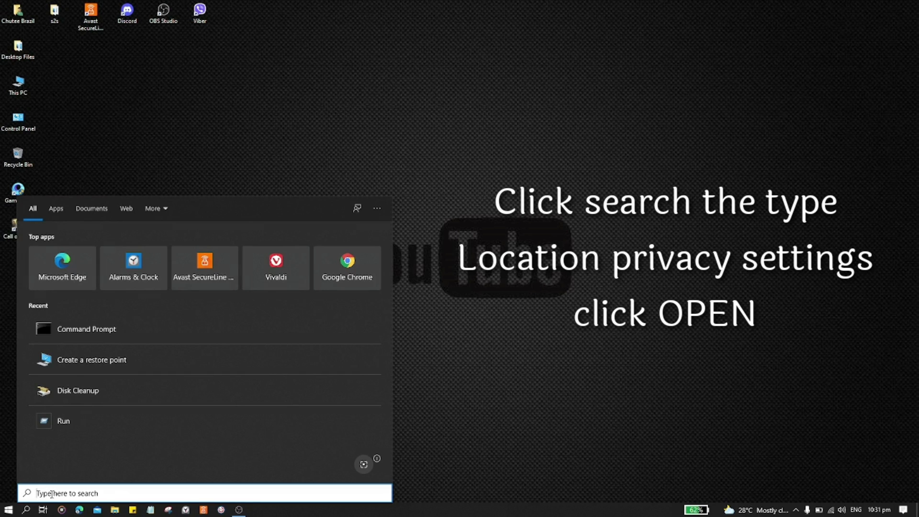
text(lo)
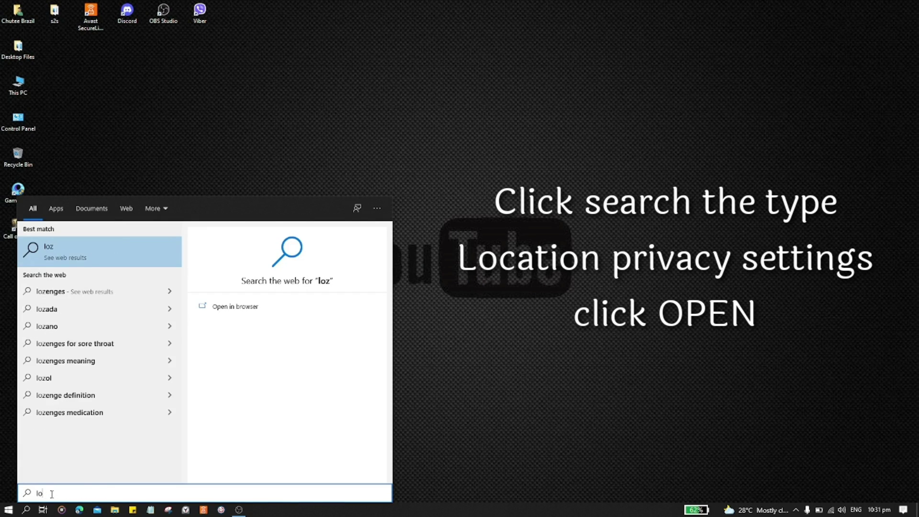
text(ca)
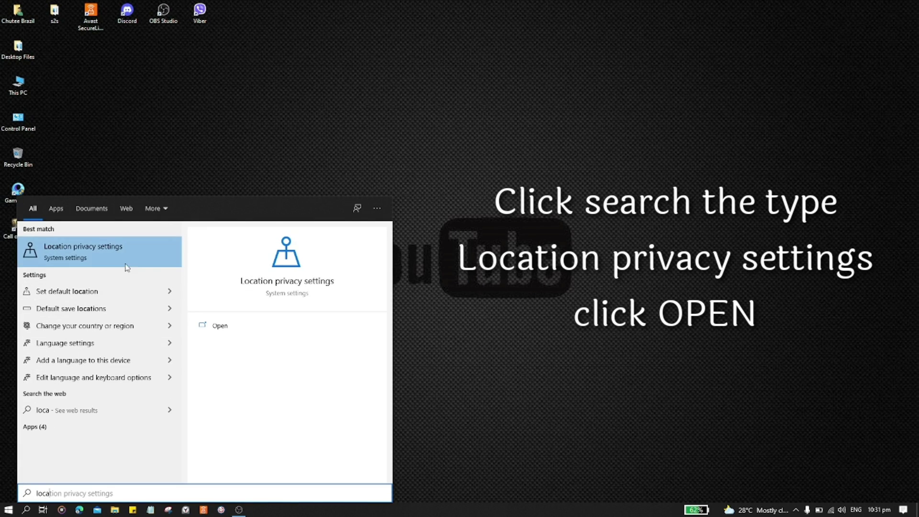
key(Return)
- Clear the location history on this device and close Settings
scroll(662, 309, down, 10)
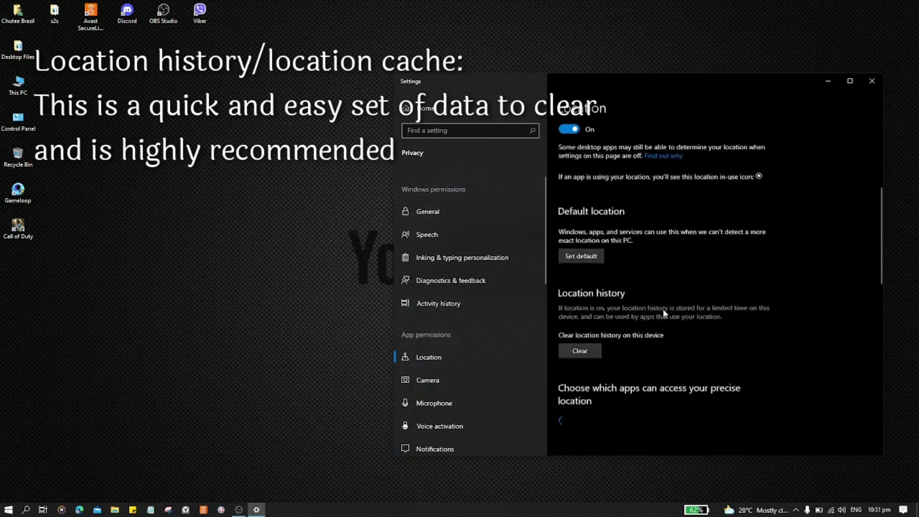
scroll(670, 322, up, 8)
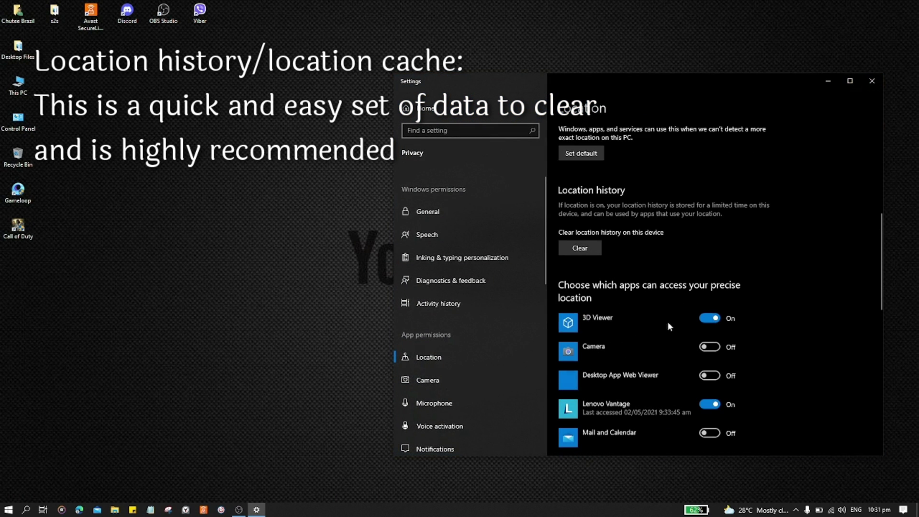
click(590, 250)
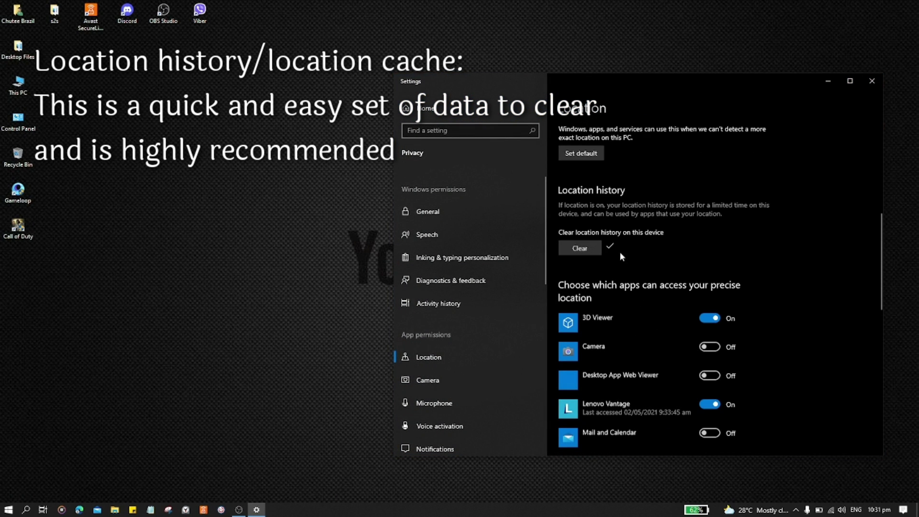
click(879, 81)
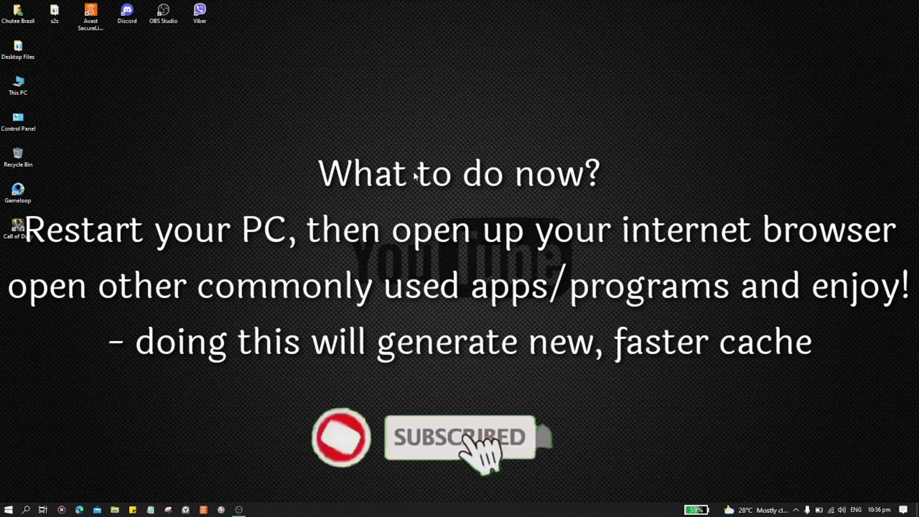
- Bring up the PC's power options for a restart
click(8, 509)
click(14, 491)
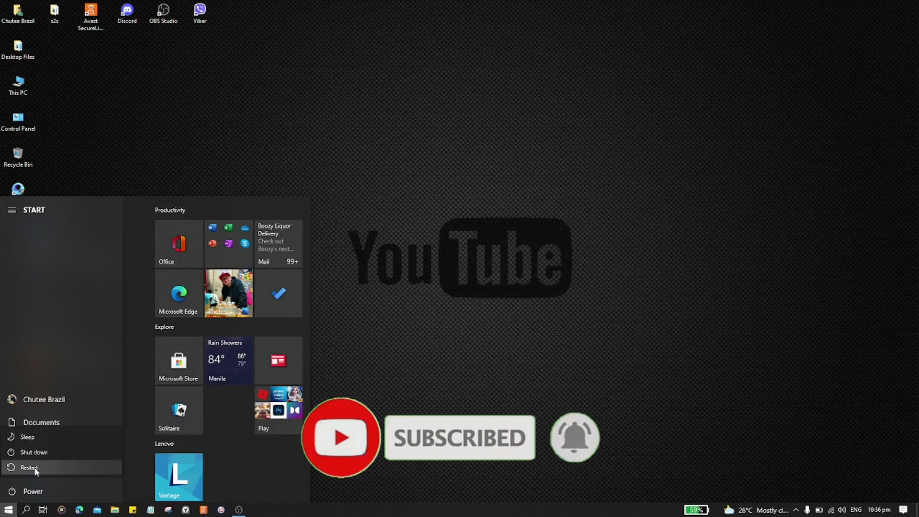